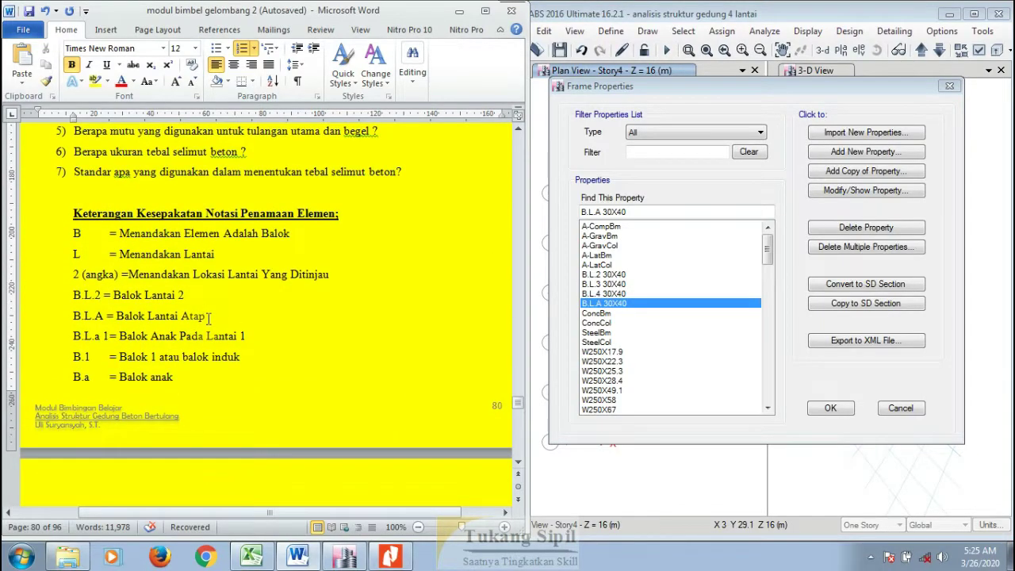
Step: Review the column (Kolom) questions in the Word module and start a new concrete rectangular frame section property in ETABS
scroll(210, 318, up, 5)
scroll(107, 221, down, 10)
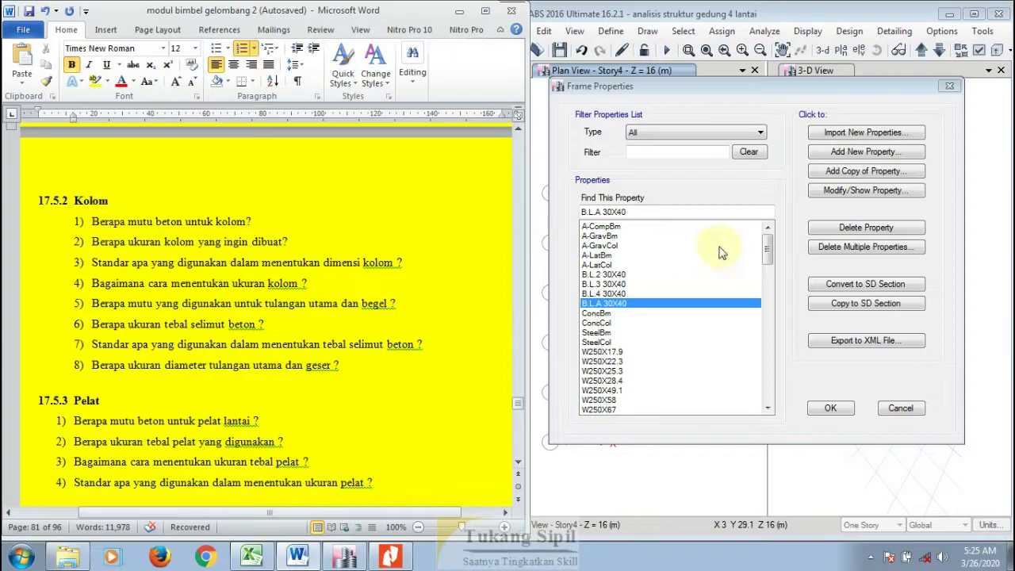
click(879, 158)
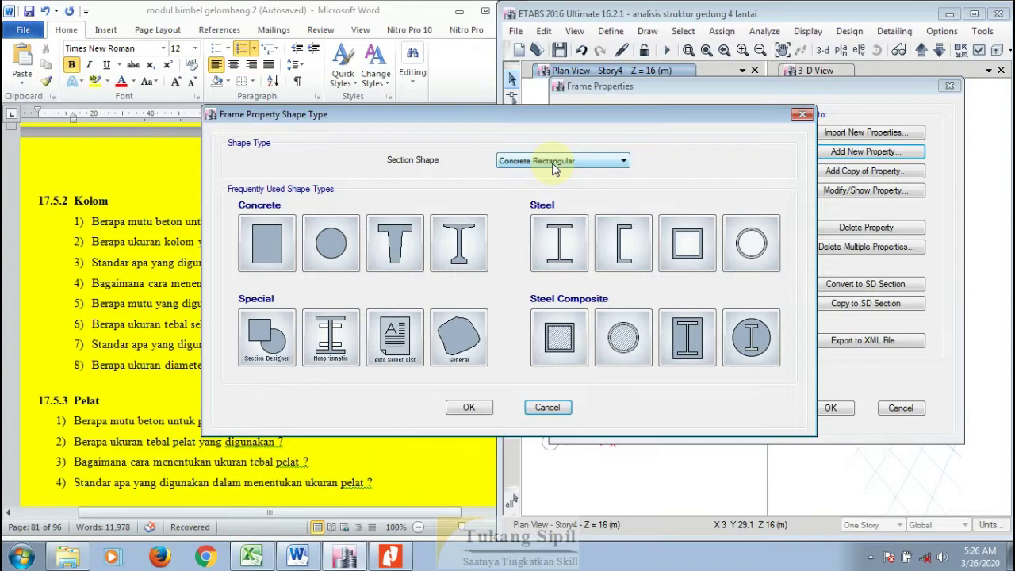
click(266, 238)
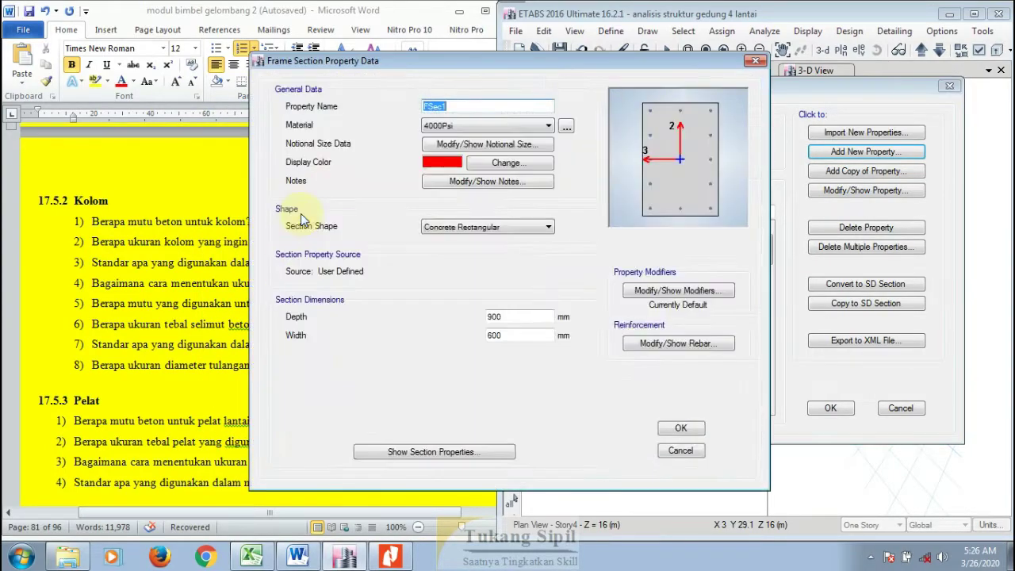
drag(500, 69, 723, 60)
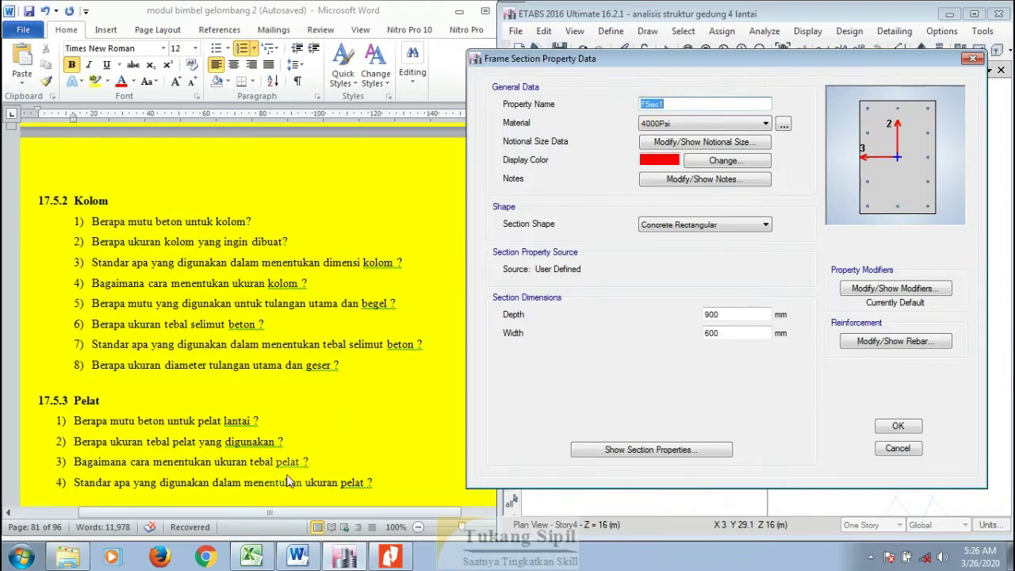
Step: Switch to the Excel workbook and examine the column sizing formulas and 3D frame picture on the 4.D.D.Kolom sheet
click(252, 557)
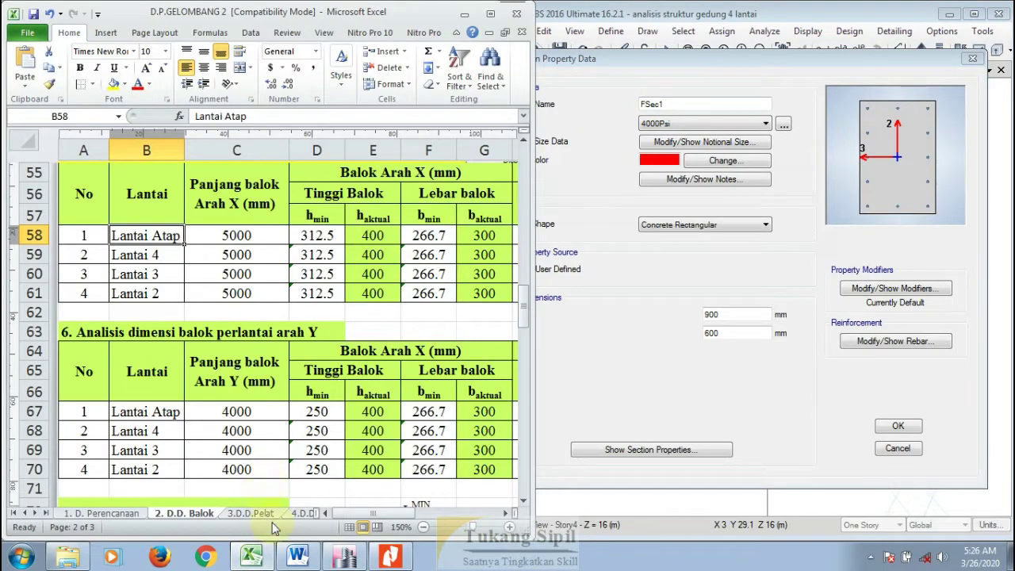
click(303, 514)
click(303, 515)
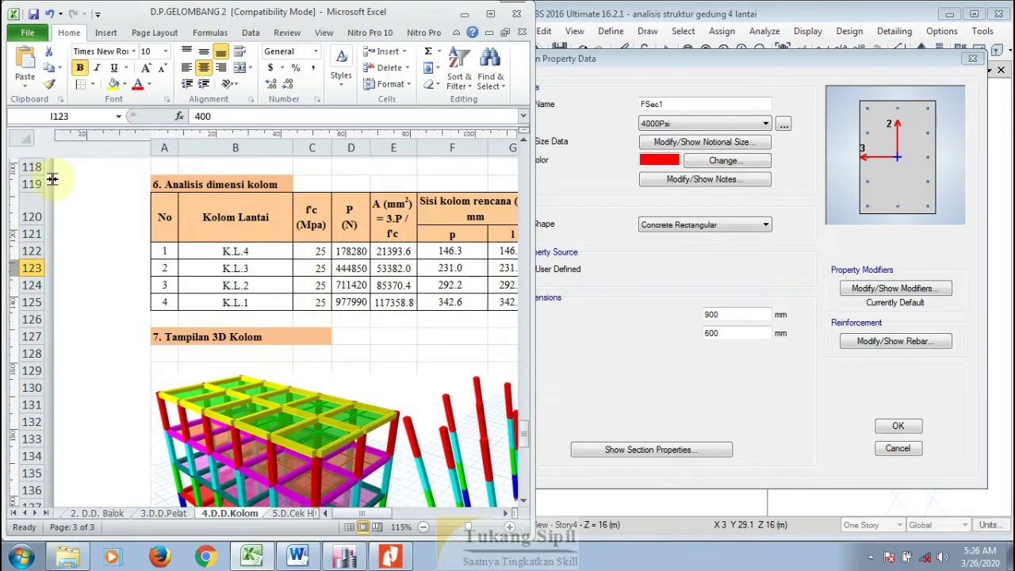
scroll(151, 262, up, 6)
scroll(173, 260, up, 20)
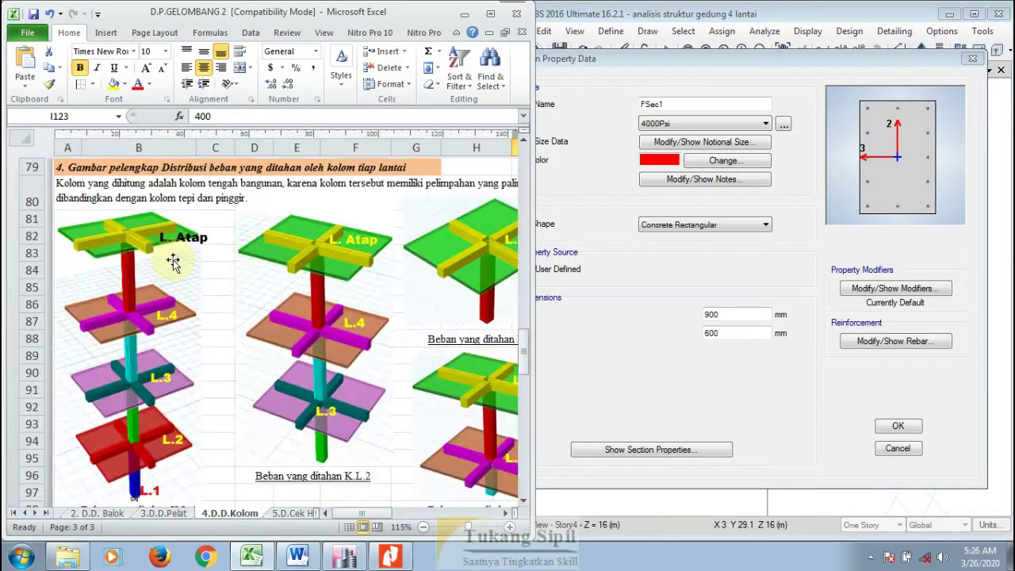
scroll(173, 262, up, 6)
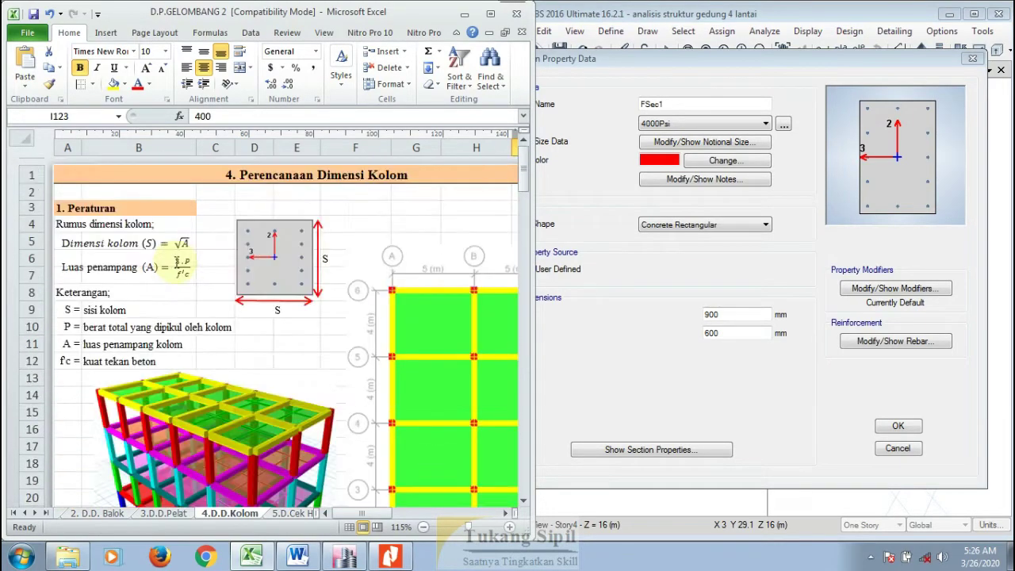
click(377, 205)
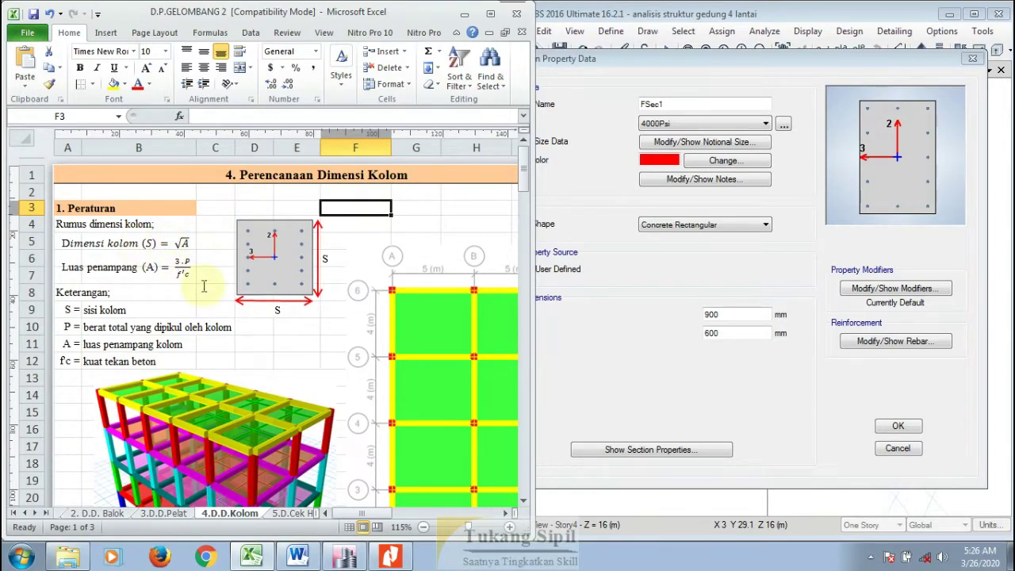
scroll(270, 256, down, 4)
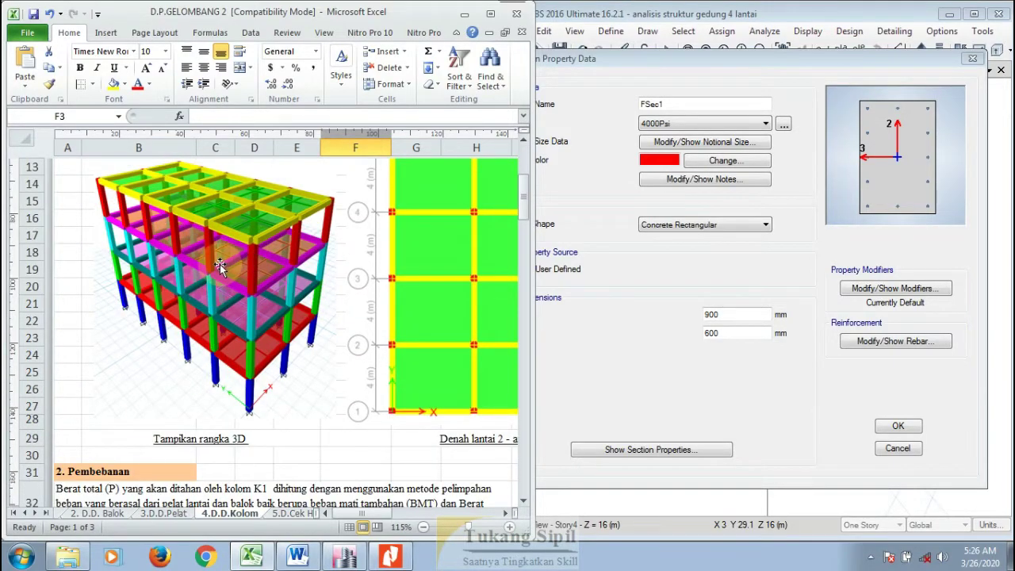
scroll(374, 310, up, 3)
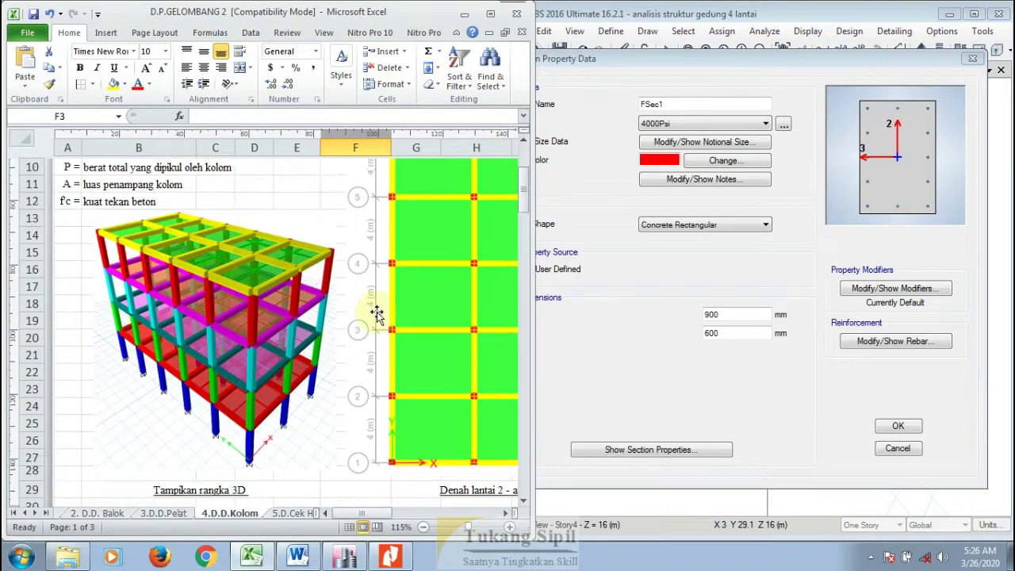
Step: Examine the table of loads P carried by the columns of each floor and its supporting load distribution drawings
scroll(372, 303, down, 7)
scroll(357, 322, down, 2)
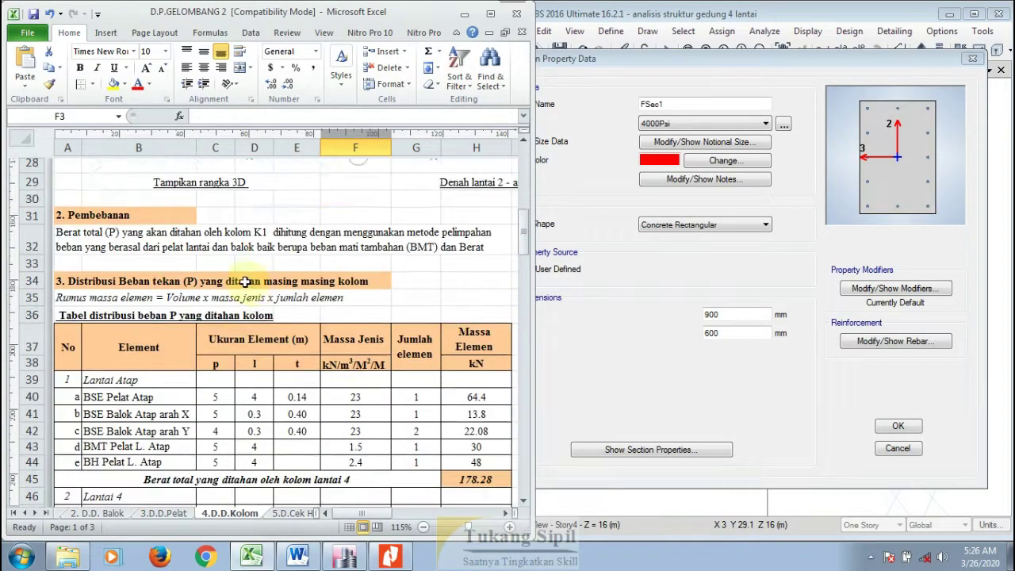
click(73, 192)
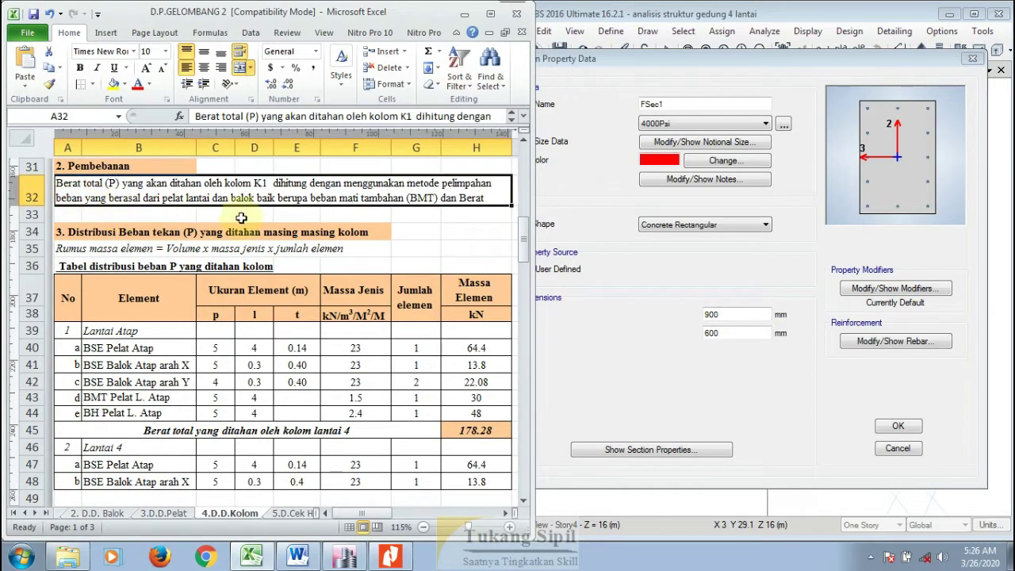
click(349, 249)
scroll(162, 223, down, 2)
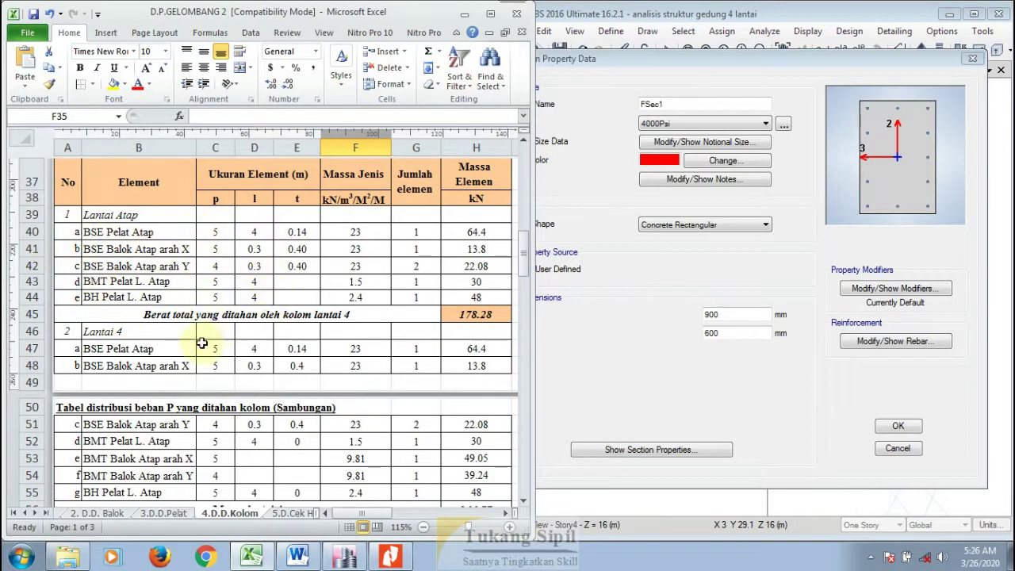
scroll(213, 297, down, 3)
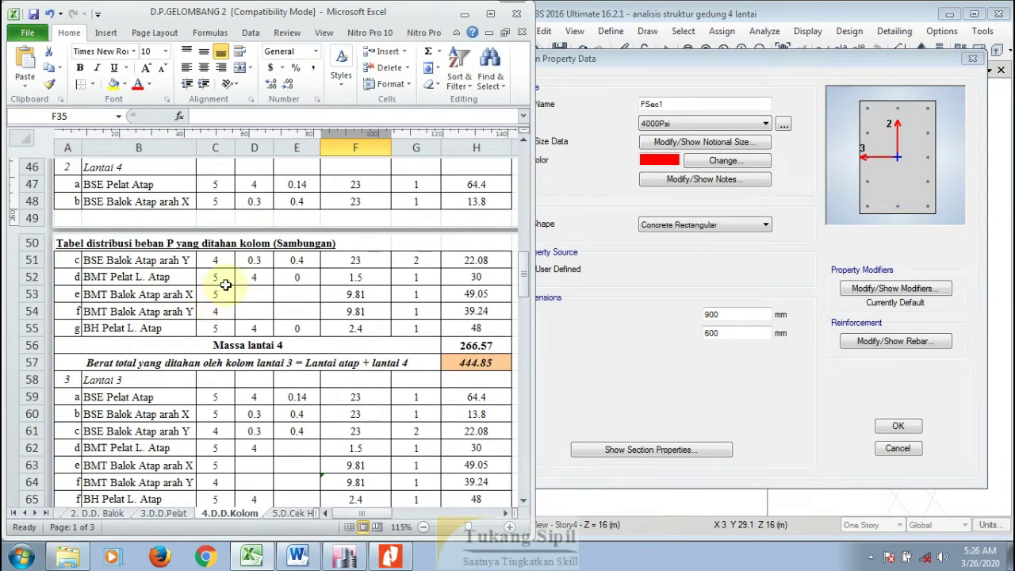
scroll(226, 284, down, 9)
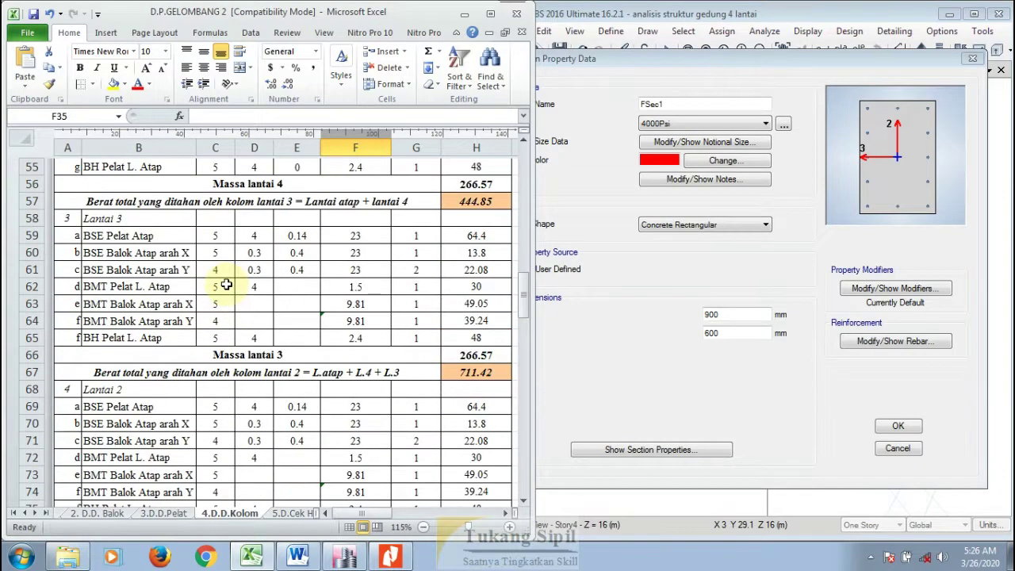
scroll(226, 284, down, 1)
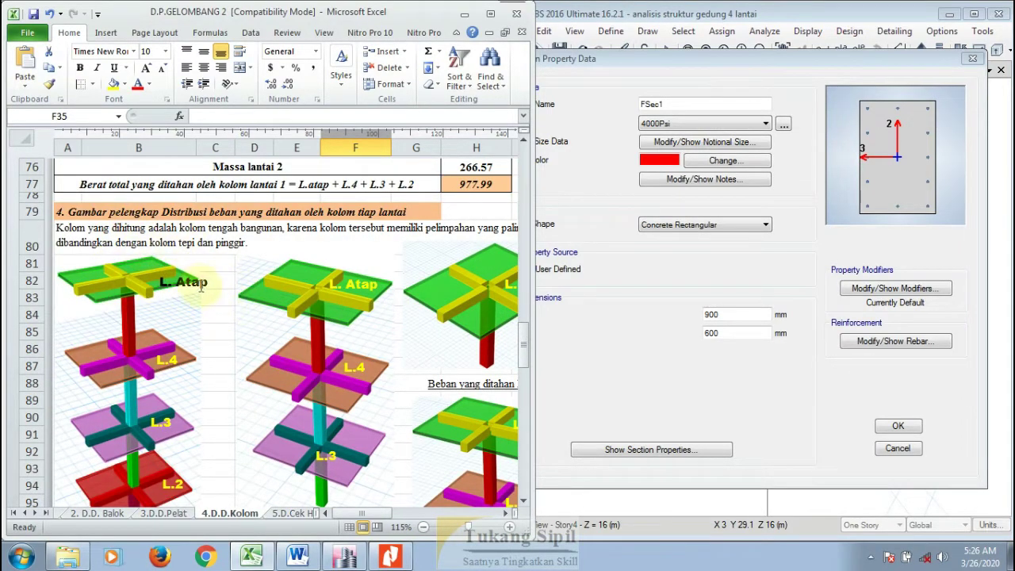
scroll(135, 274, down, 1)
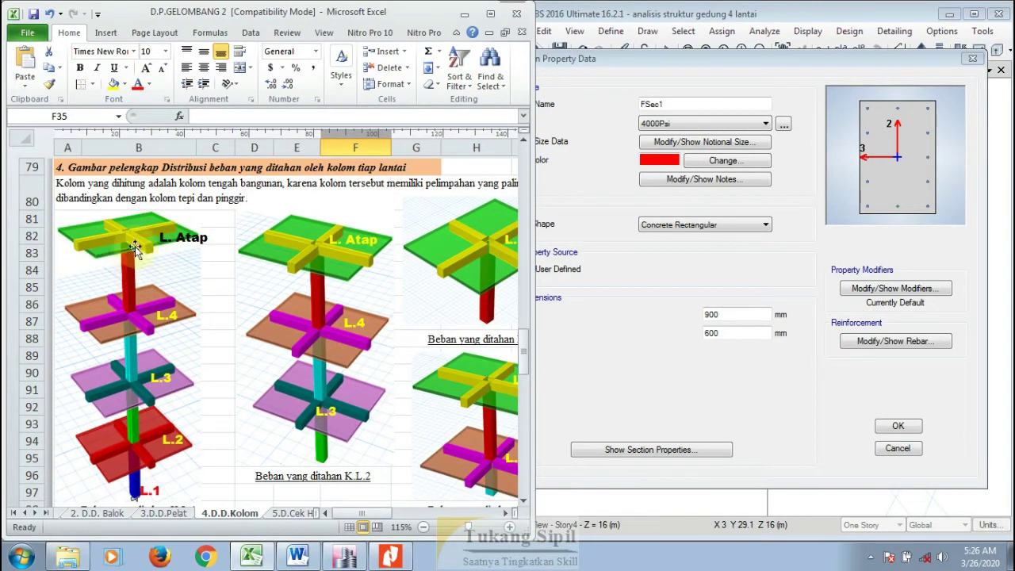
Step: Examine the column dimension analysis and its summary table, with the sheet zoomed out to 100%
scroll(128, 256, down, 3)
scroll(128, 256, down, 3)
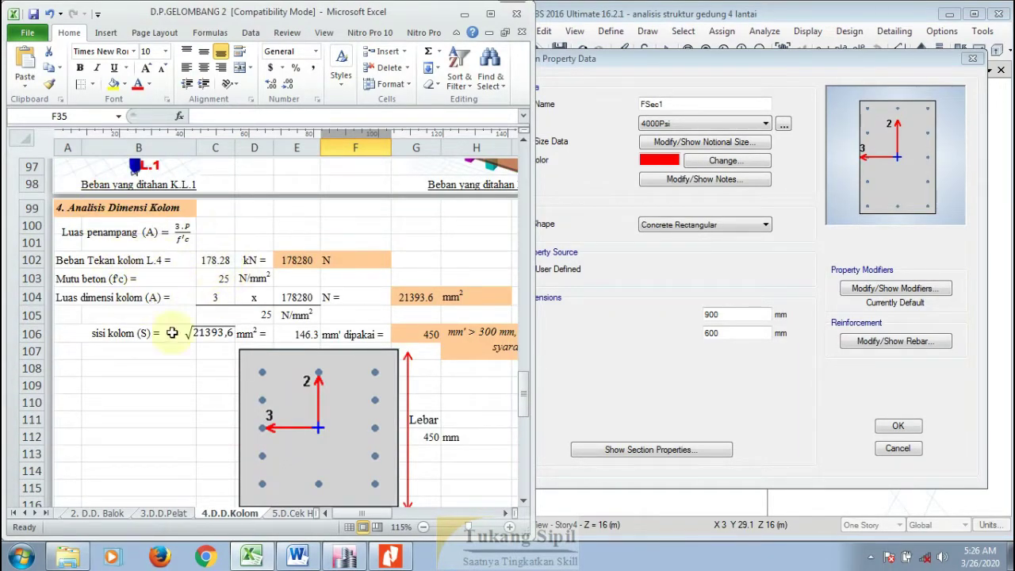
scroll(178, 322, down, 3)
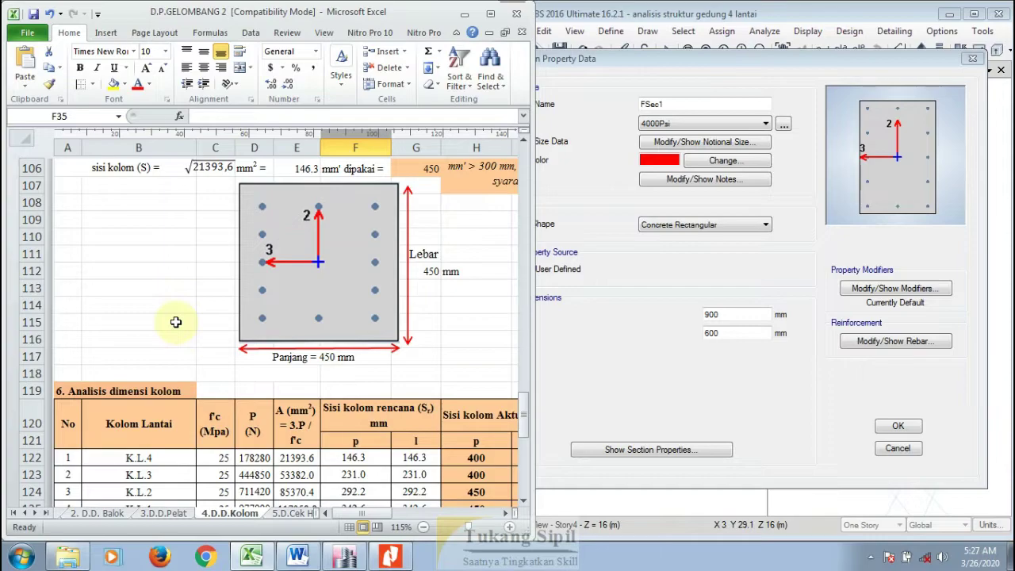
scroll(176, 322, down, 3)
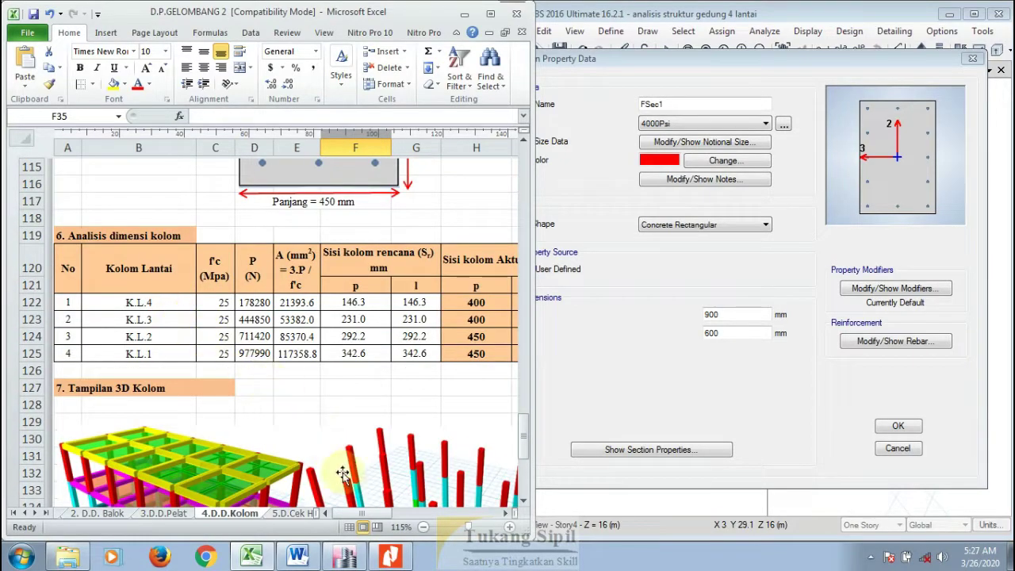
mouse_move(386, 514)
mouse_down()
mouse_move(402, 517)
mouse_move(388, 512)
mouse_up()
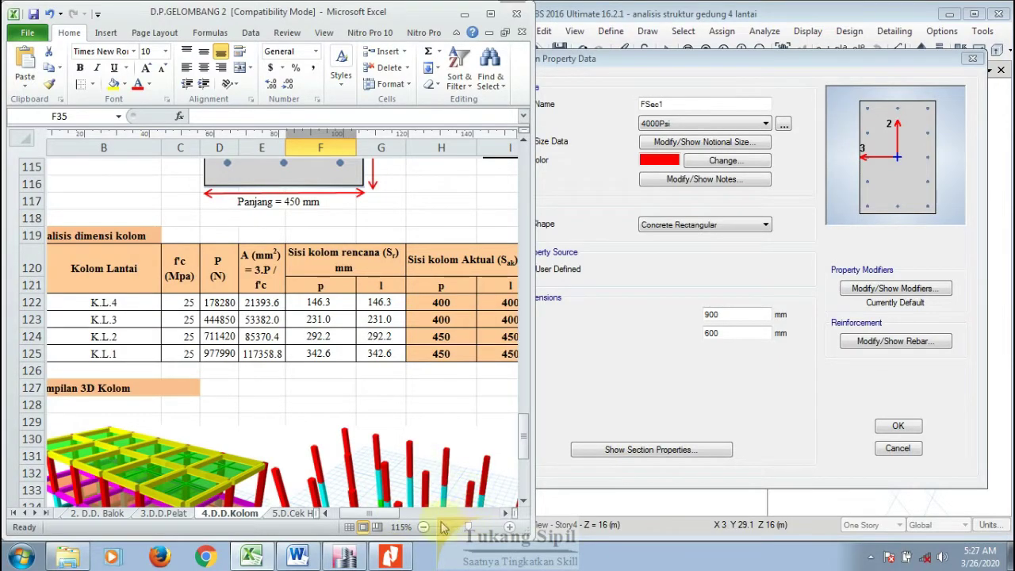
click(423, 527)
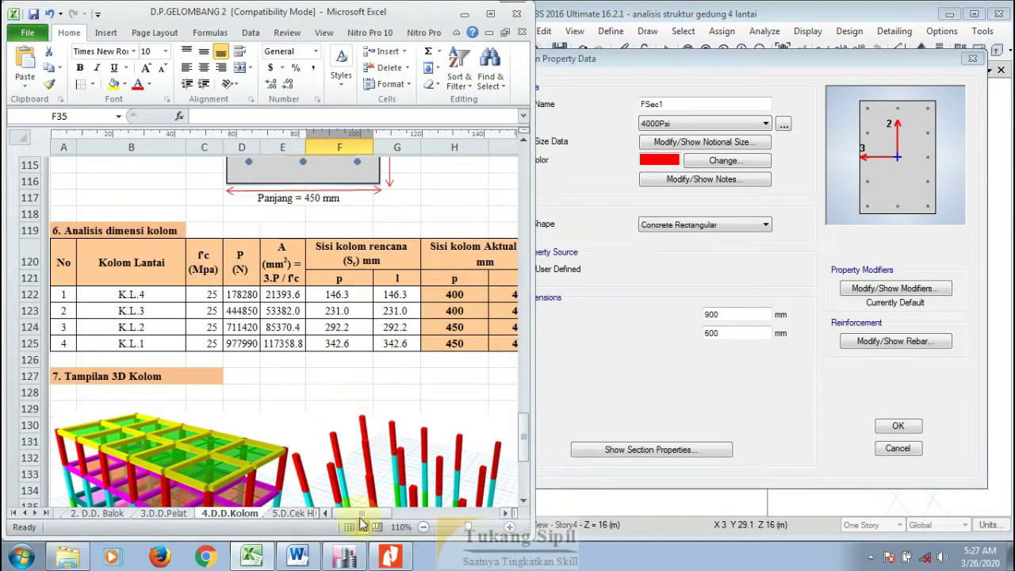
click(423, 527)
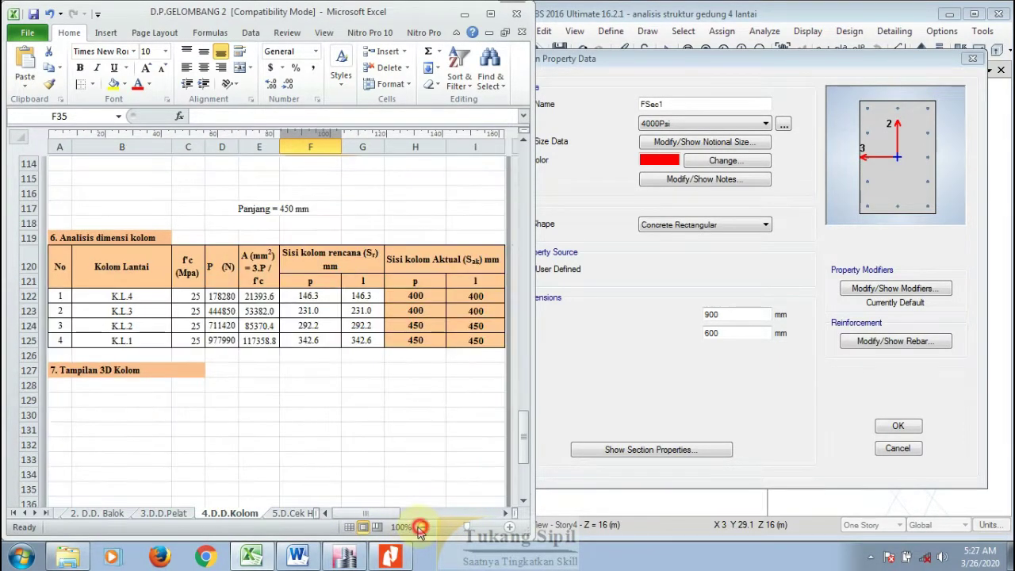
Step: Check the actual side dimensions p and l of columns K.L.1 through K.L.4 in the column dimension analysis table
click(321, 371)
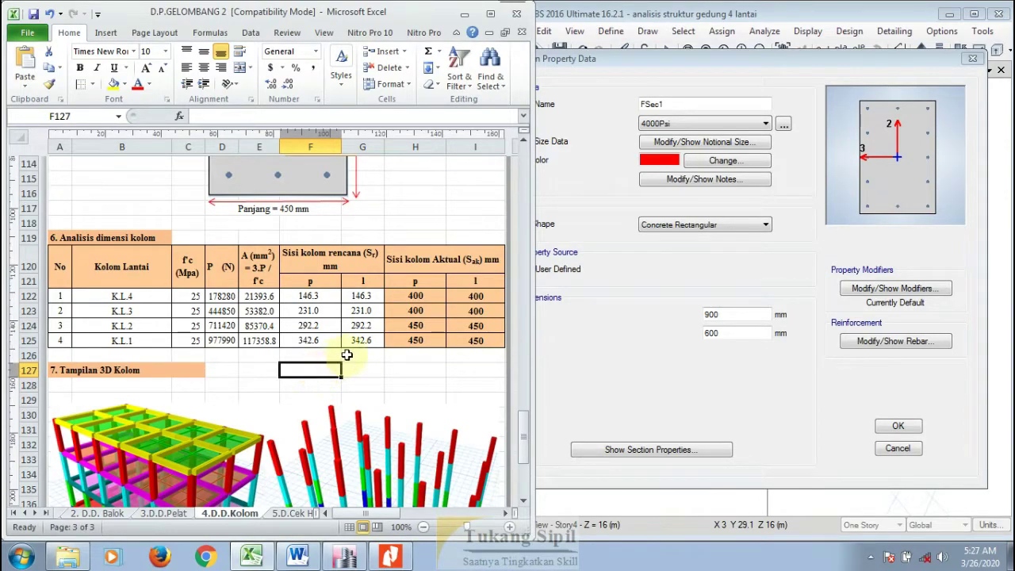
click(151, 339)
click(414, 341)
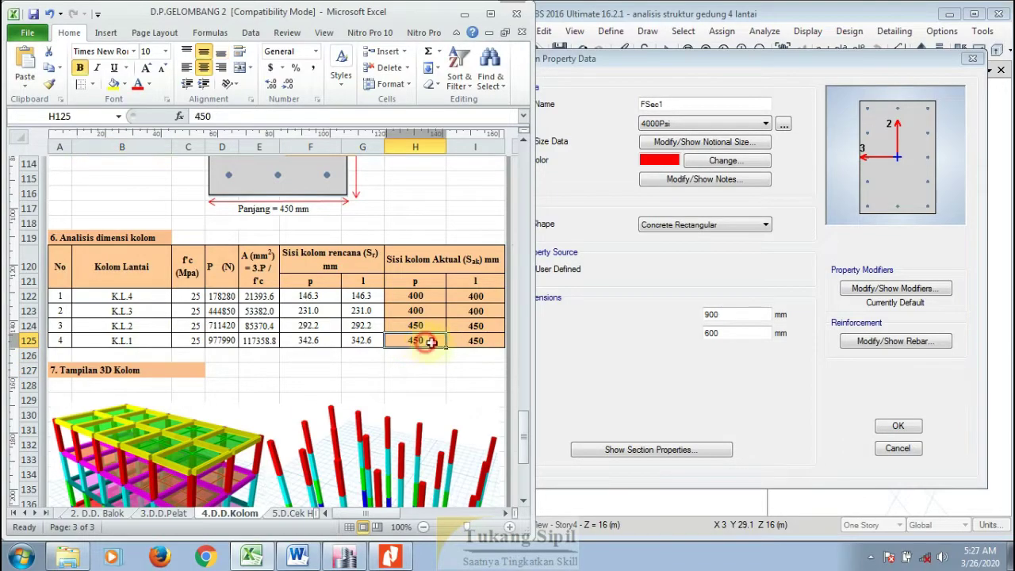
click(467, 340)
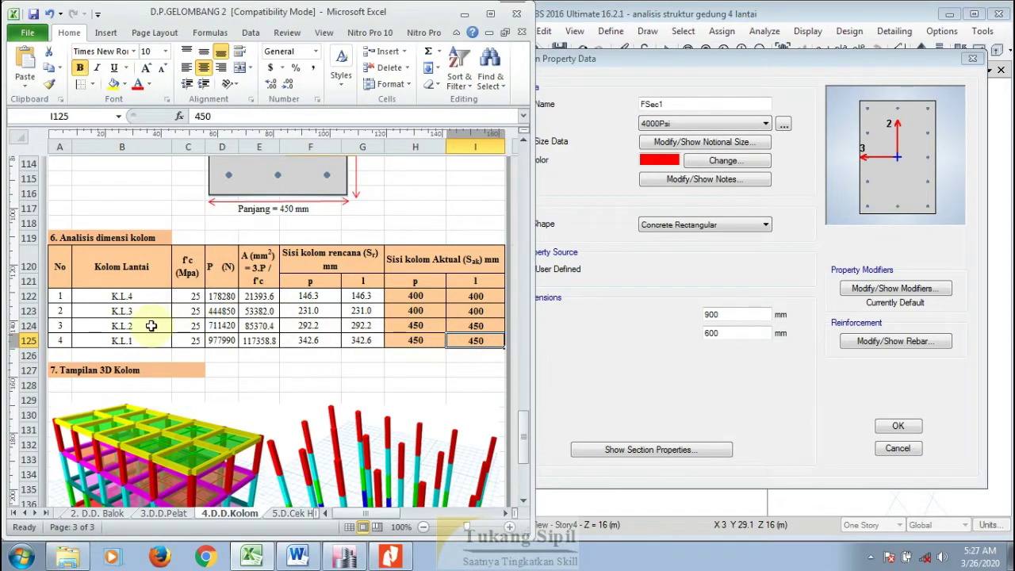
click(432, 325)
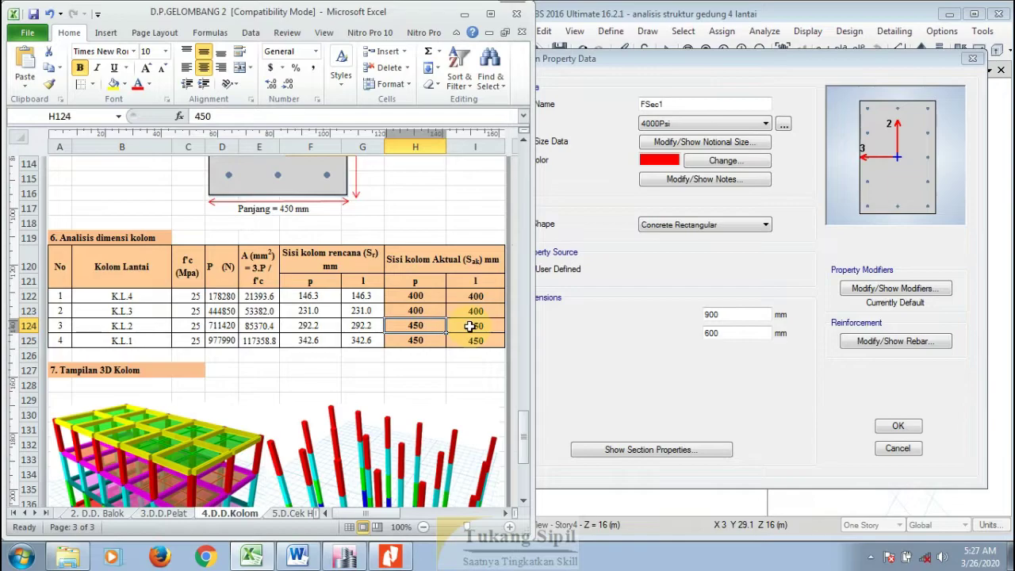
click(470, 326)
click(408, 310)
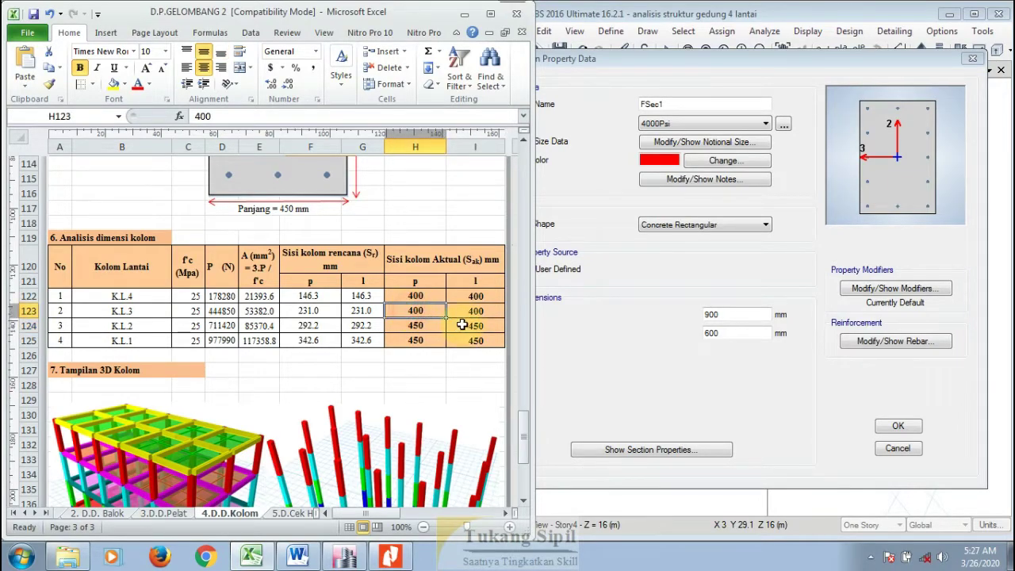
click(468, 311)
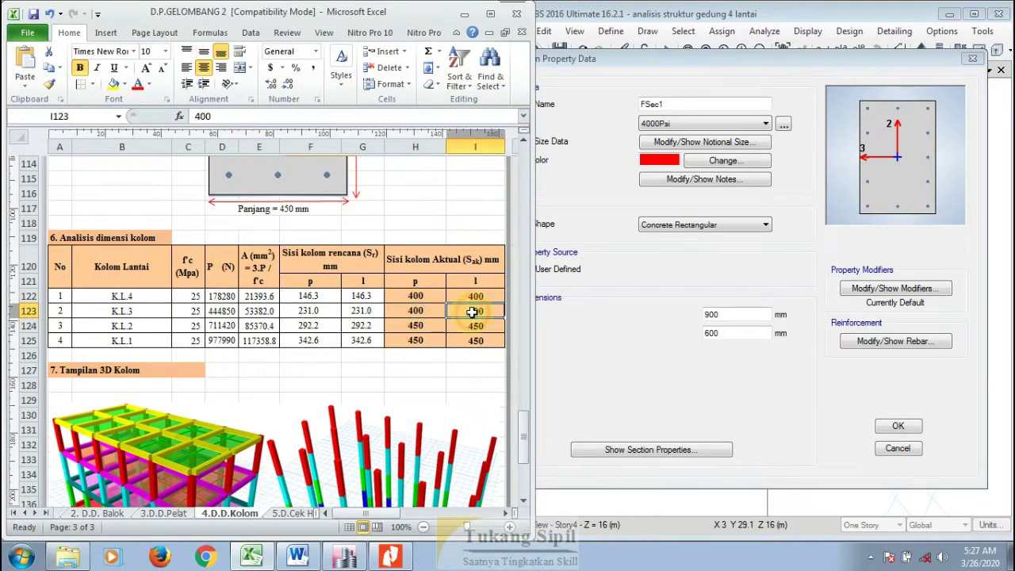
click(416, 294)
click(476, 294)
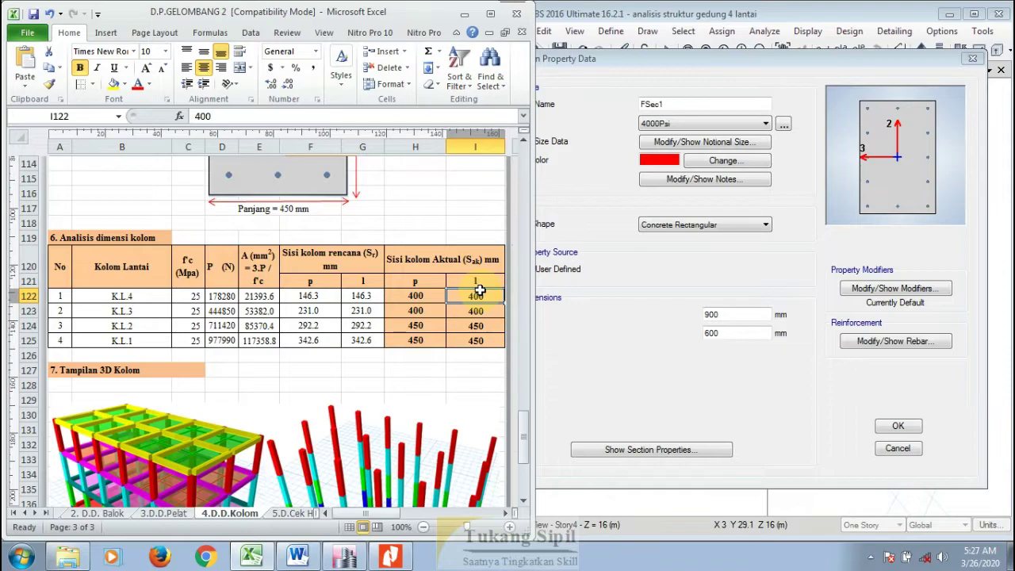
click(476, 223)
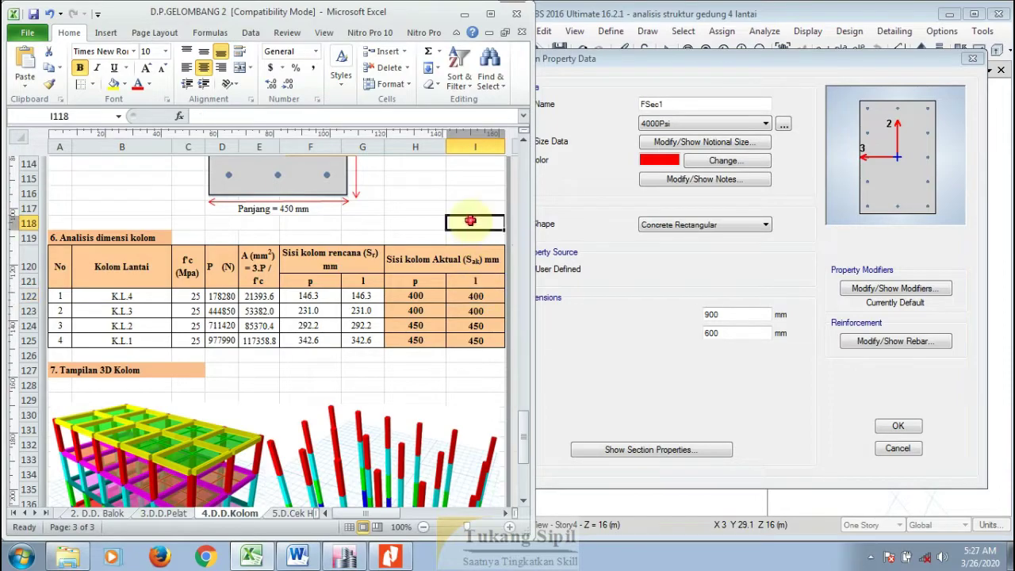
Step: Name the frame section K.L.1 45X45 and assign it the material BETON 25 MPa
click(671, 102)
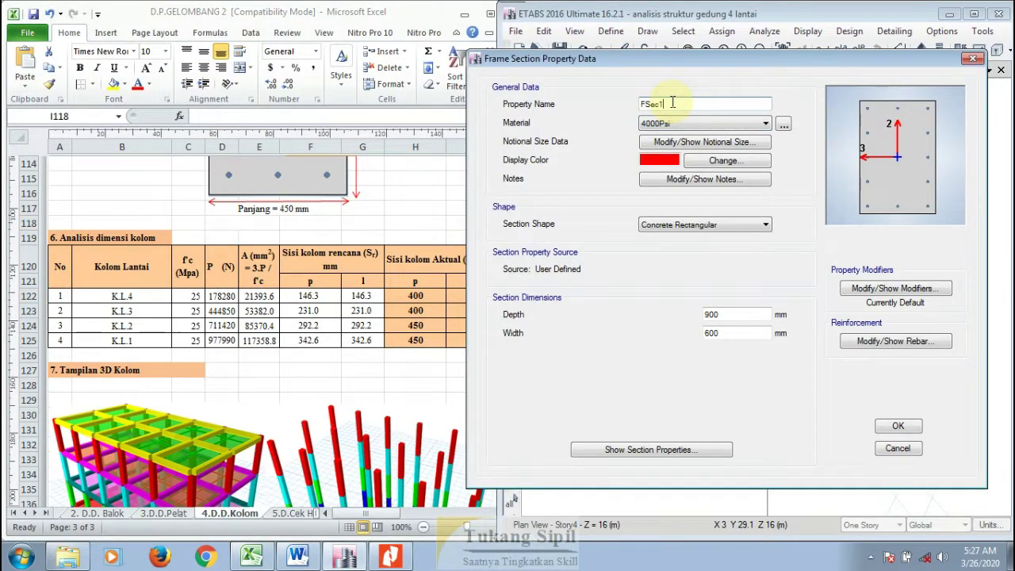
text(K.L.1 45X45)
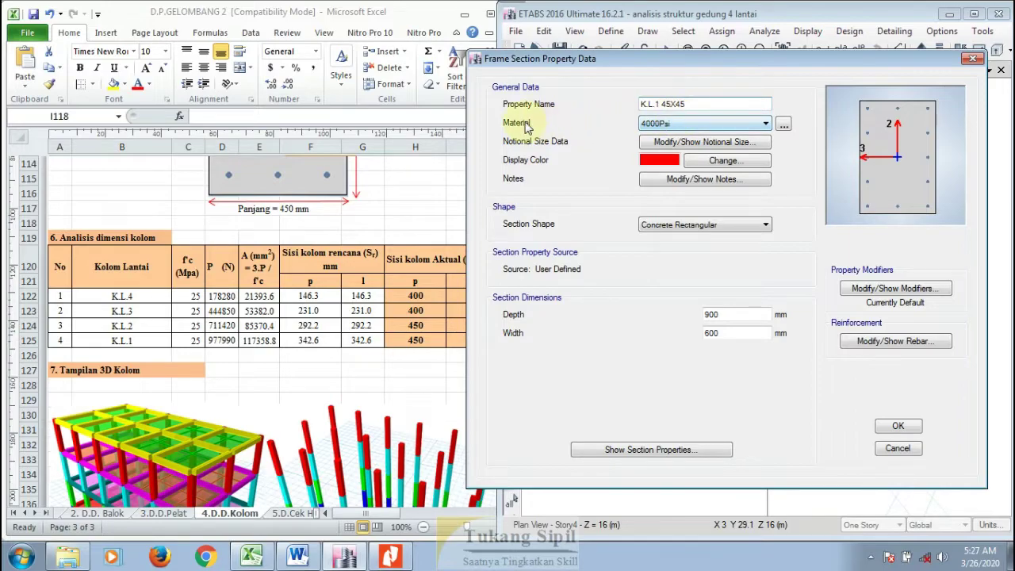
click(714, 125)
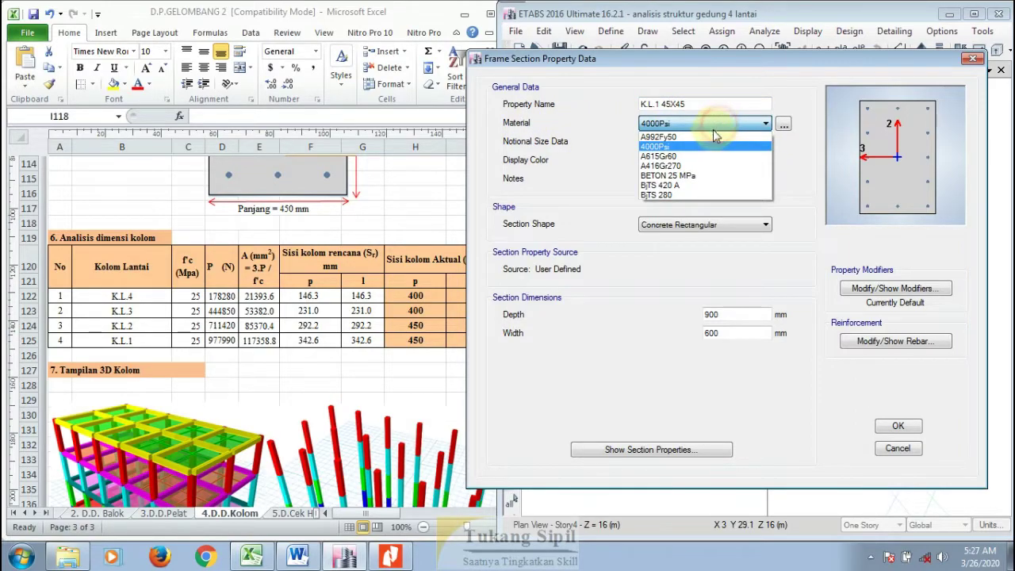
click(690, 175)
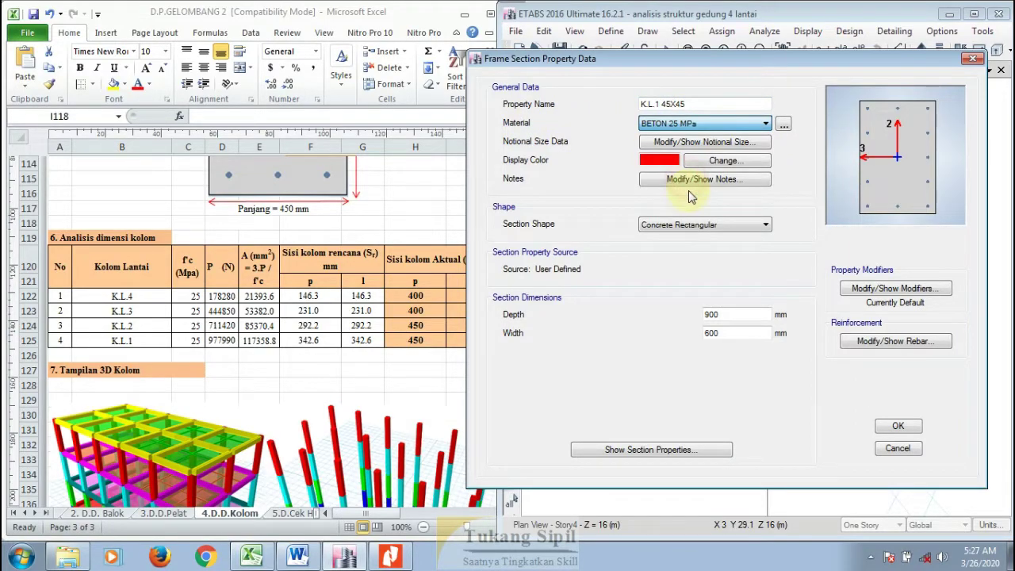
Step: Change the section's display color to a lighter red with RGB values 255, 89, 89
click(661, 161)
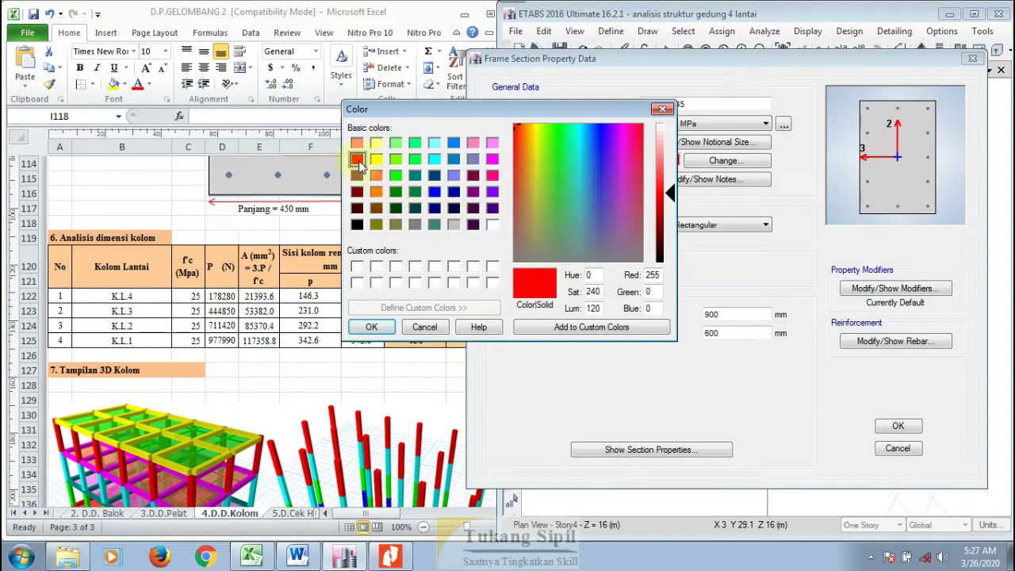
drag(672, 192, 670, 178)
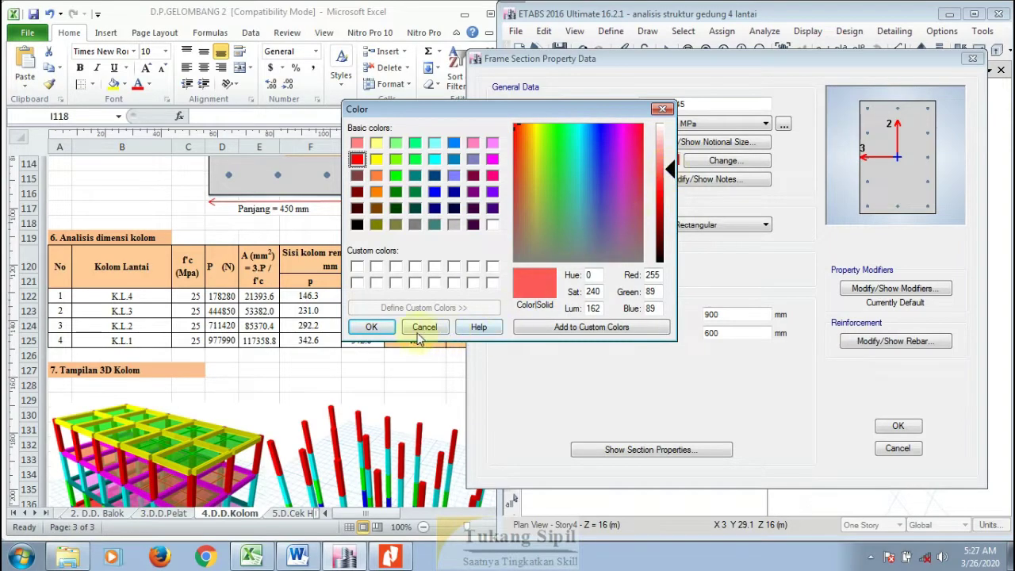
click(371, 327)
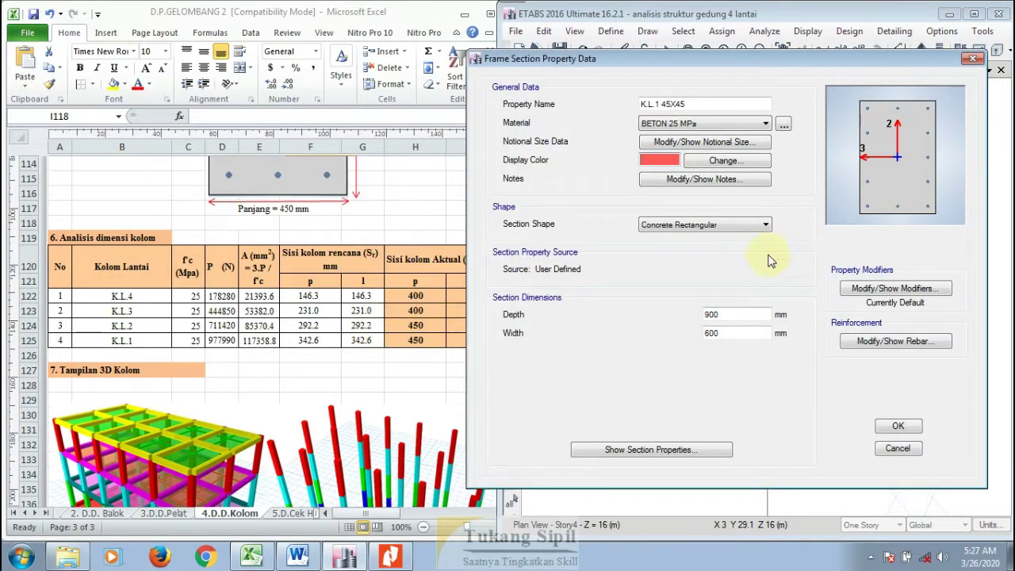
Step: Set both the depth and the width of the column section to 450 mm
drag(720, 314, 680, 317)
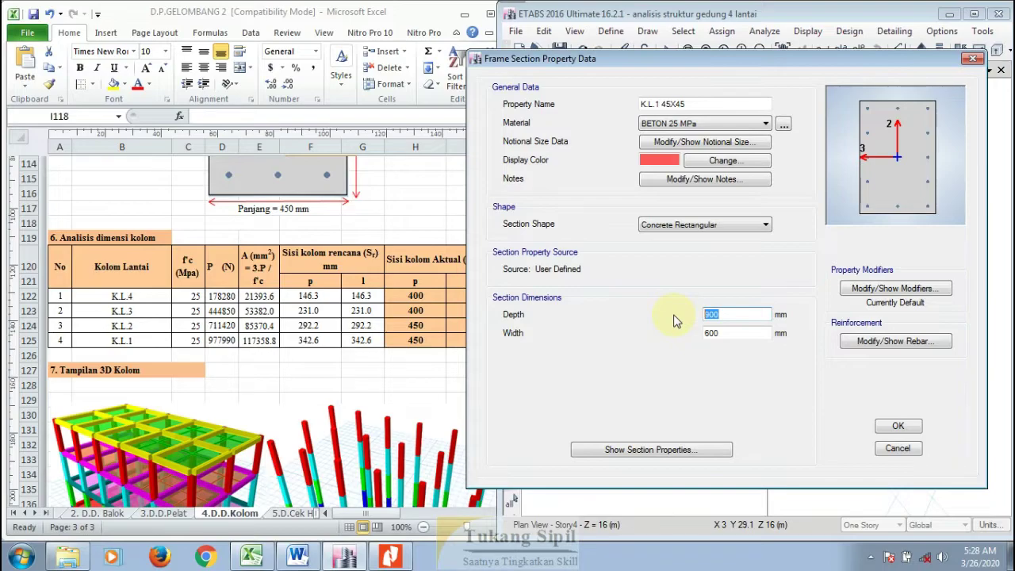
text(450)
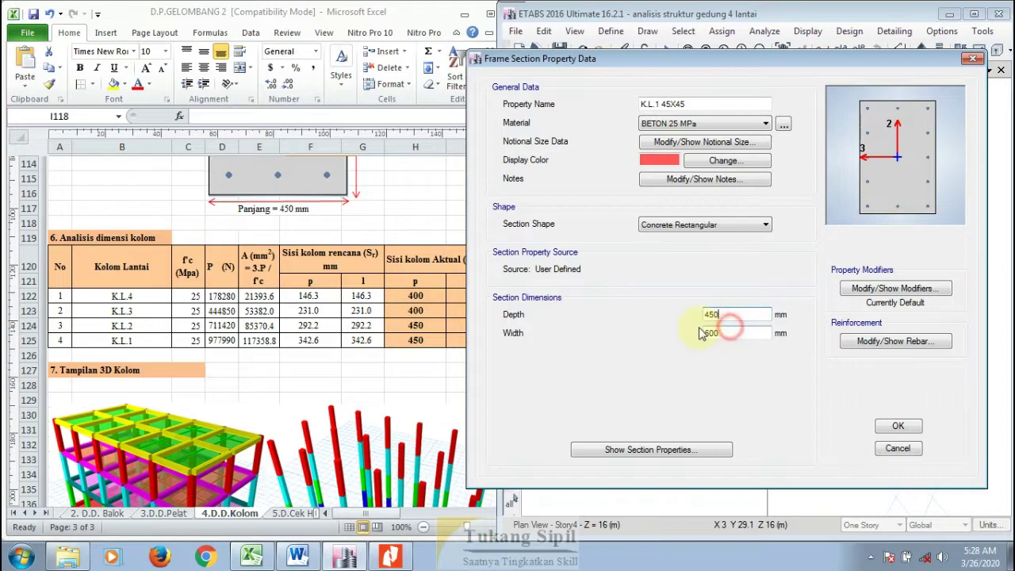
click(728, 334)
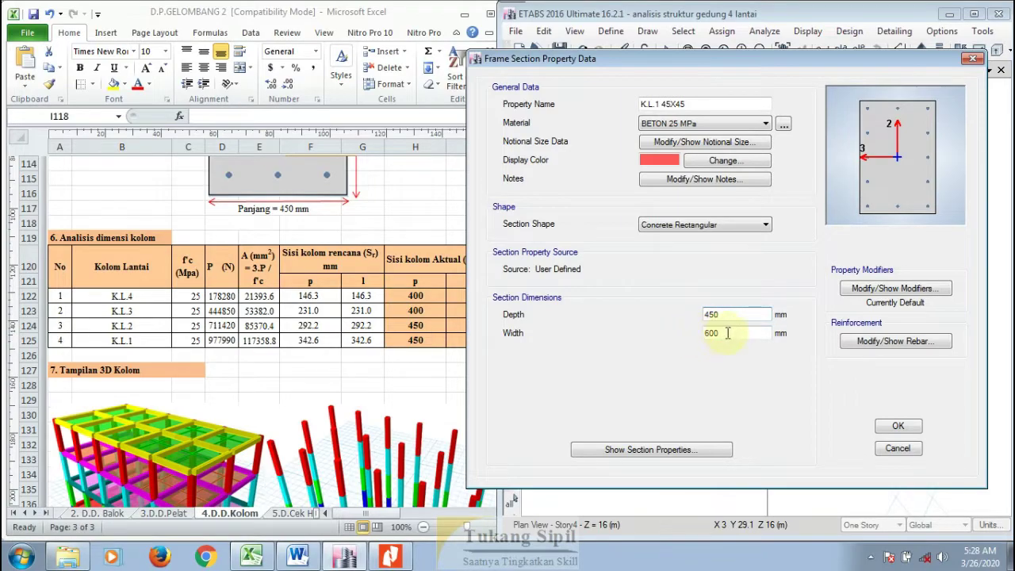
double_click(727, 334)
text(450)
click(741, 315)
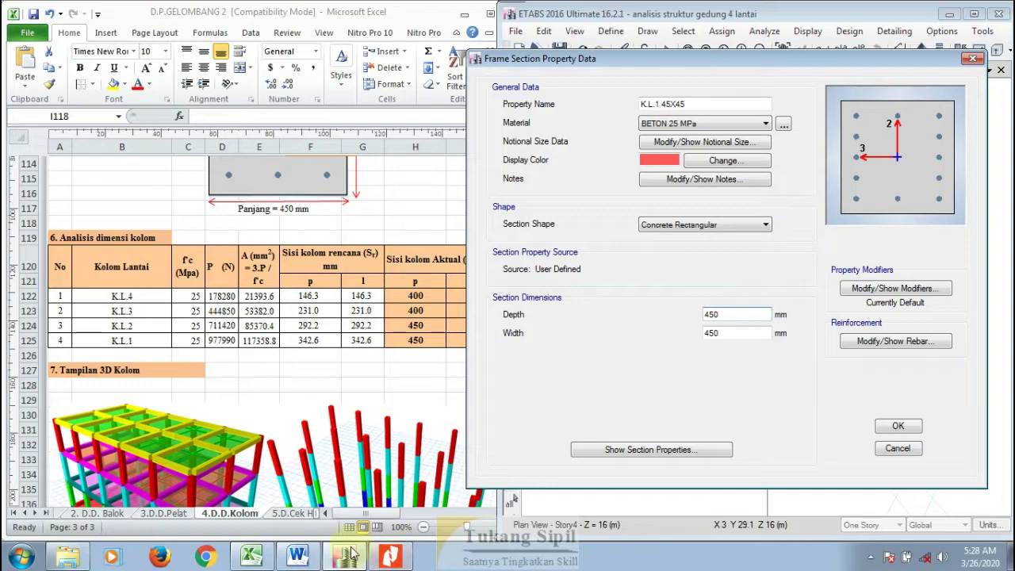
Step: Switch to the Word module and review the Kolom questions in section 17.5.2, from concrete grade to main bar and stirrup grade
click(297, 557)
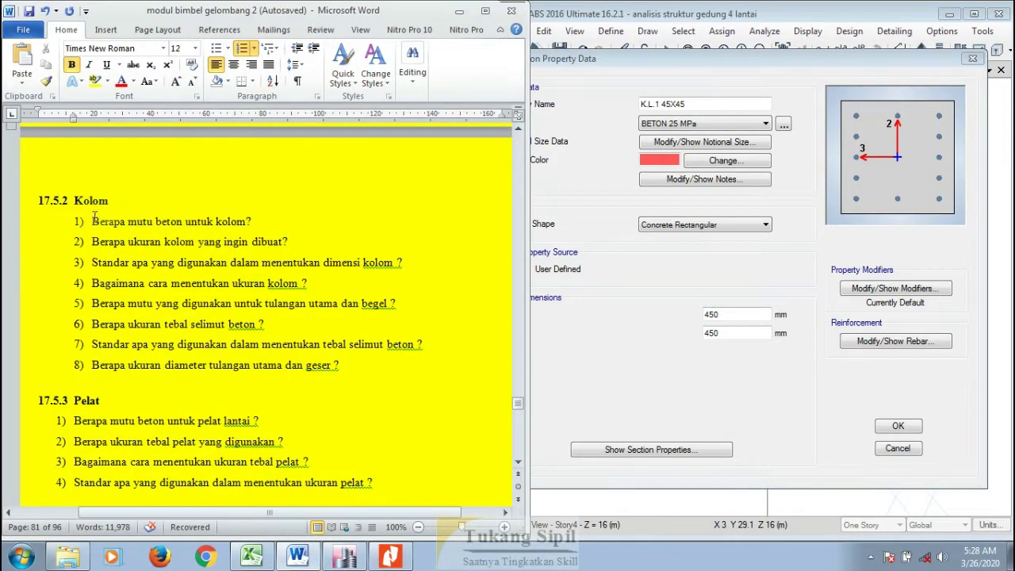
drag(90, 221, 251, 222)
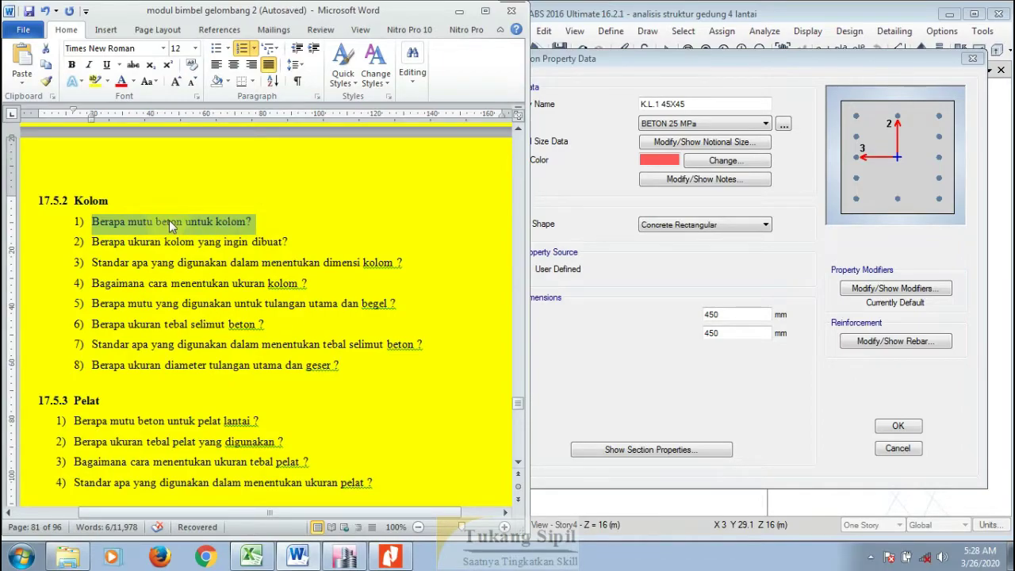
drag(92, 242, 295, 249)
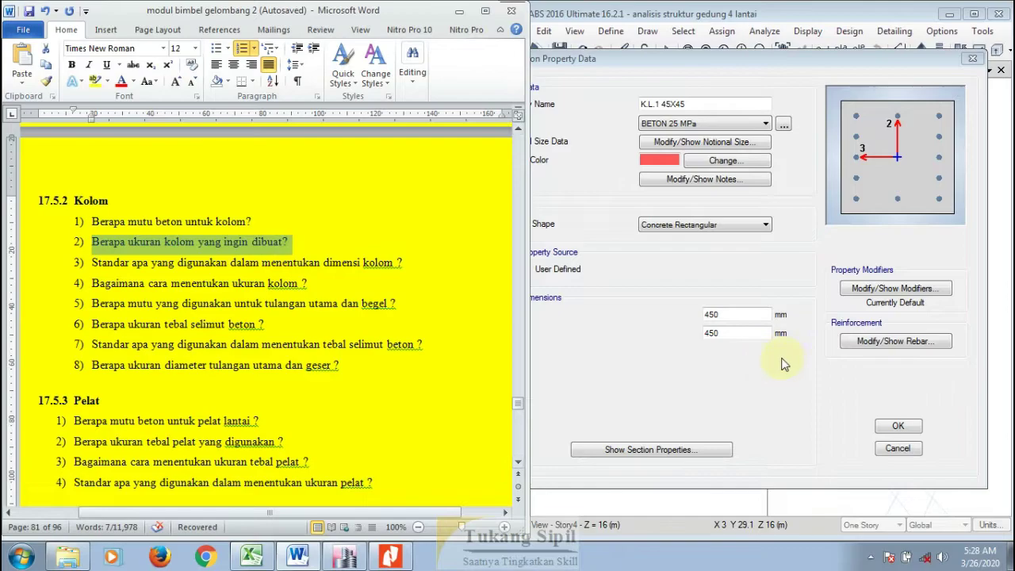
drag(92, 260, 405, 273)
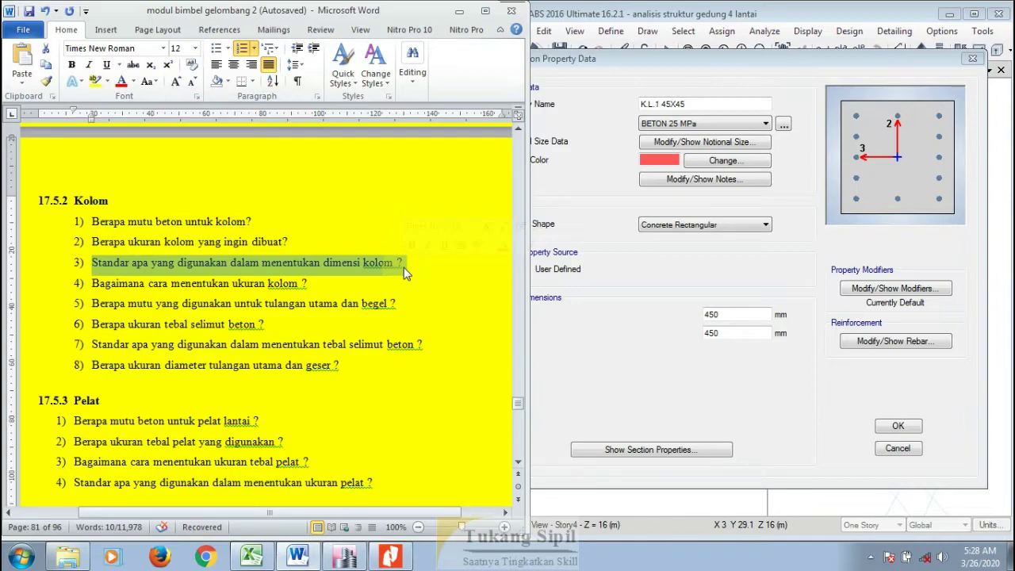
click(300, 285)
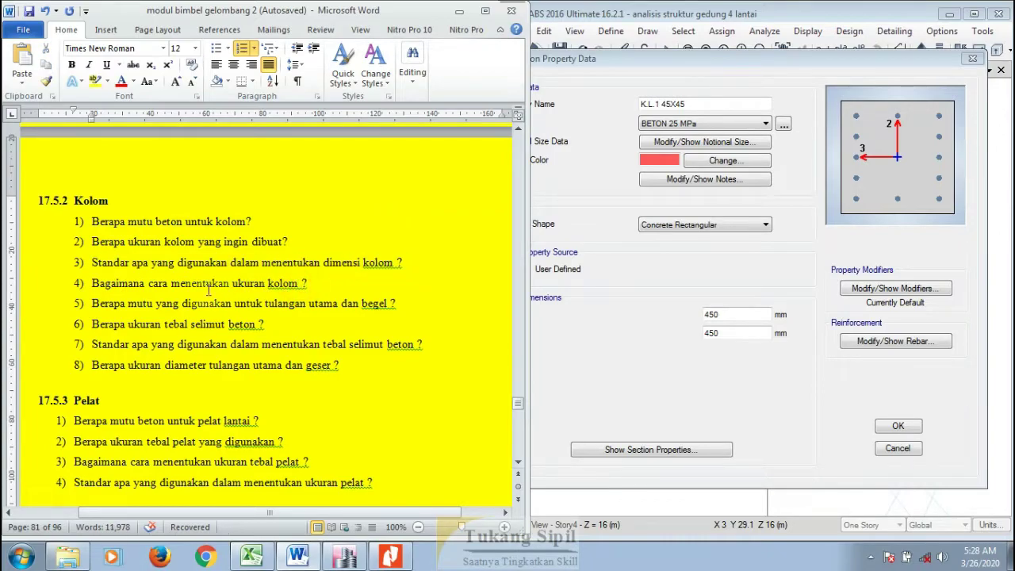
drag(94, 304, 275, 298)
drag(309, 303, 395, 304)
Step: Back in ETABS, set the column's longitudinal bar material to BjTS 420 A and ties to BjTS 280, with reinforcement to be designed
click(639, 272)
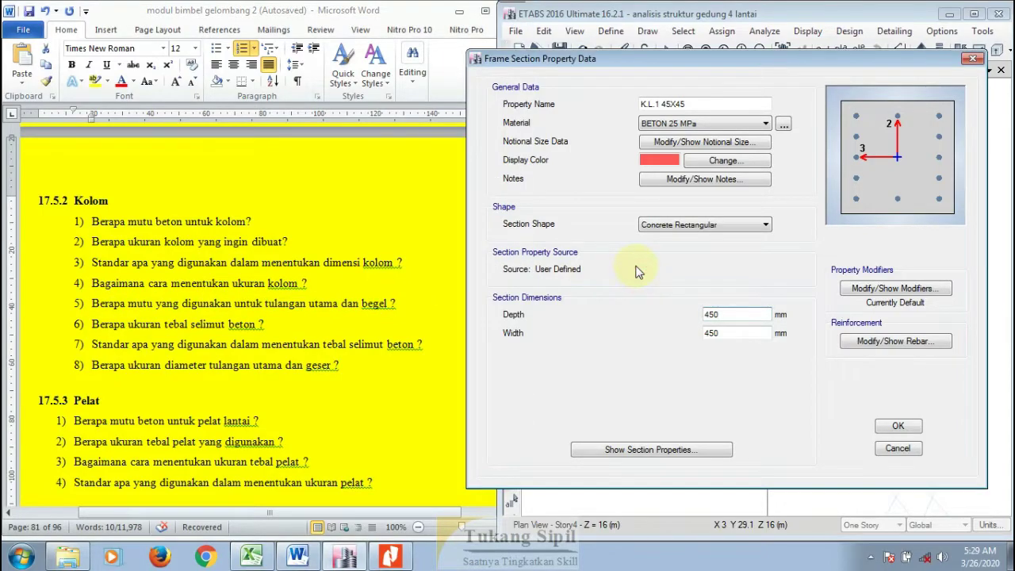
click(907, 347)
click(905, 344)
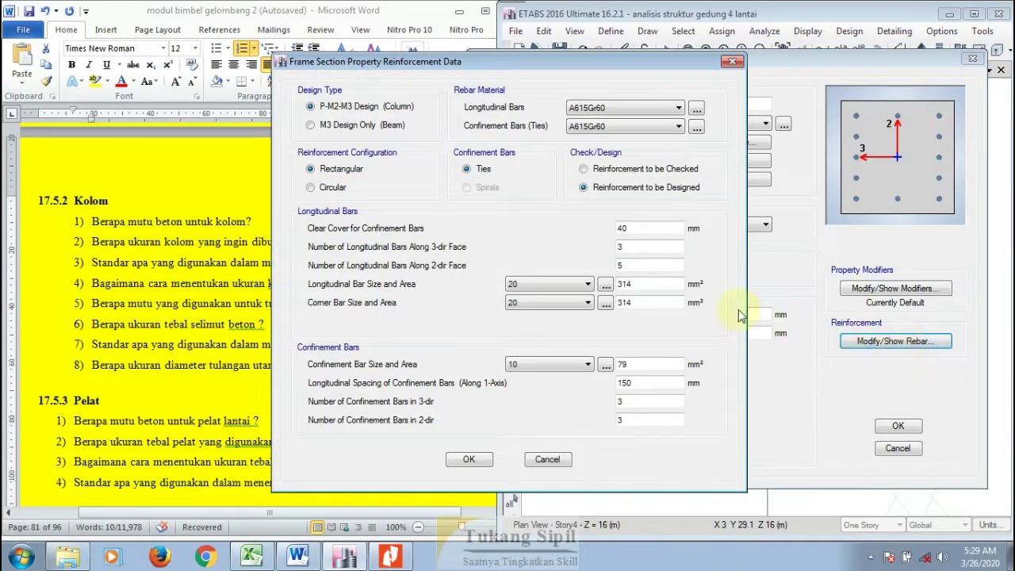
drag(530, 63, 730, 51)
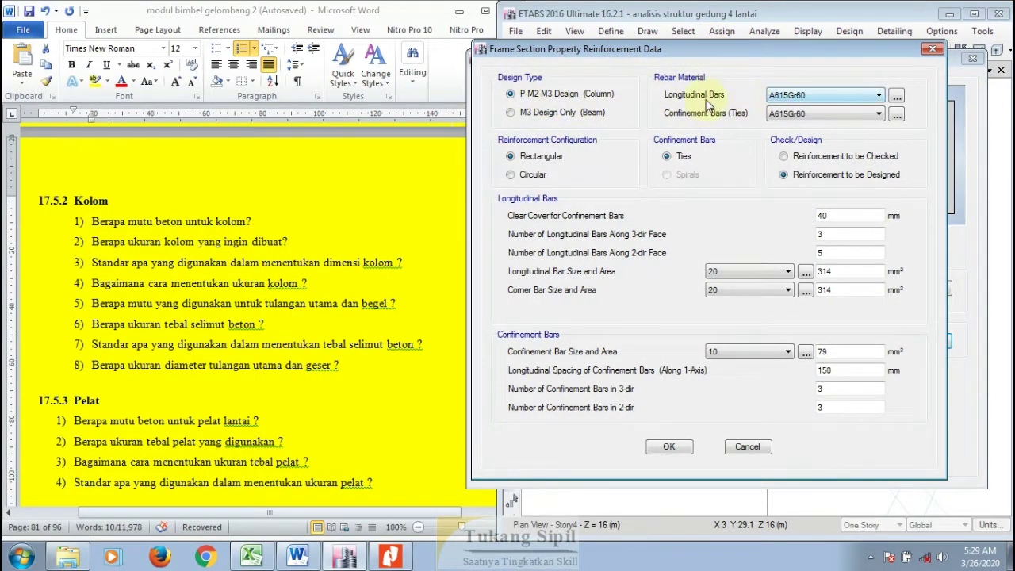
click(783, 97)
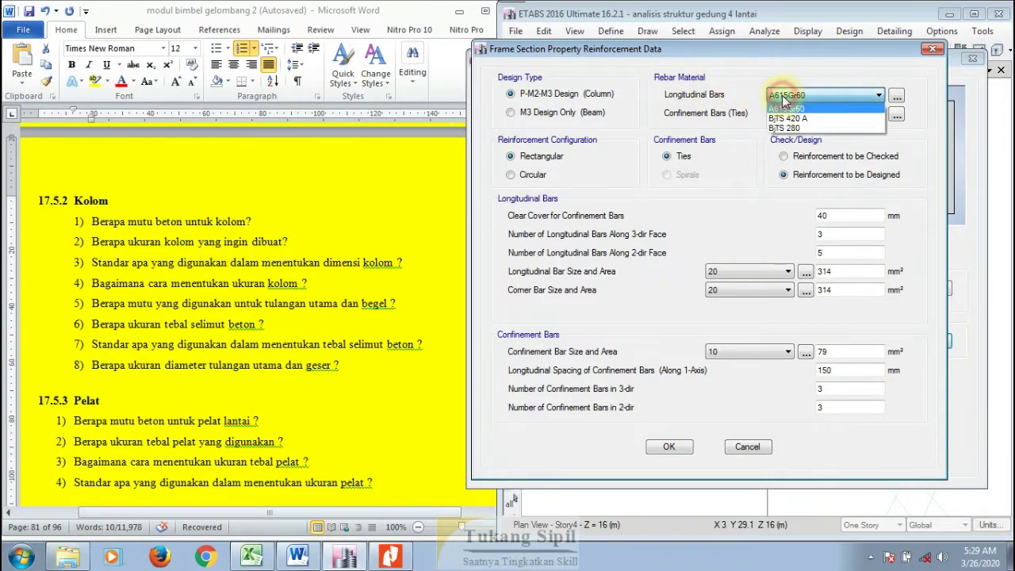
click(790, 117)
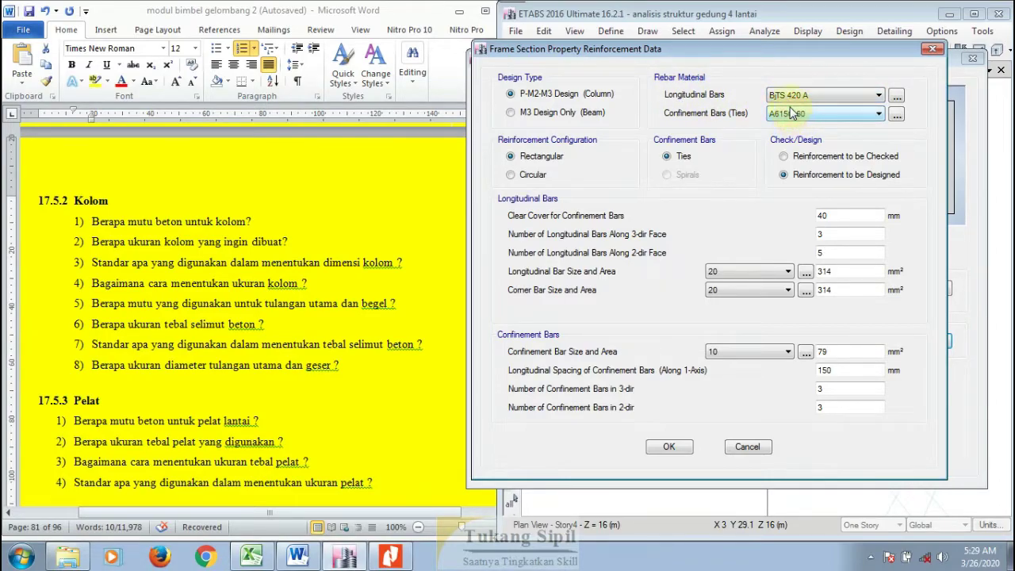
click(792, 117)
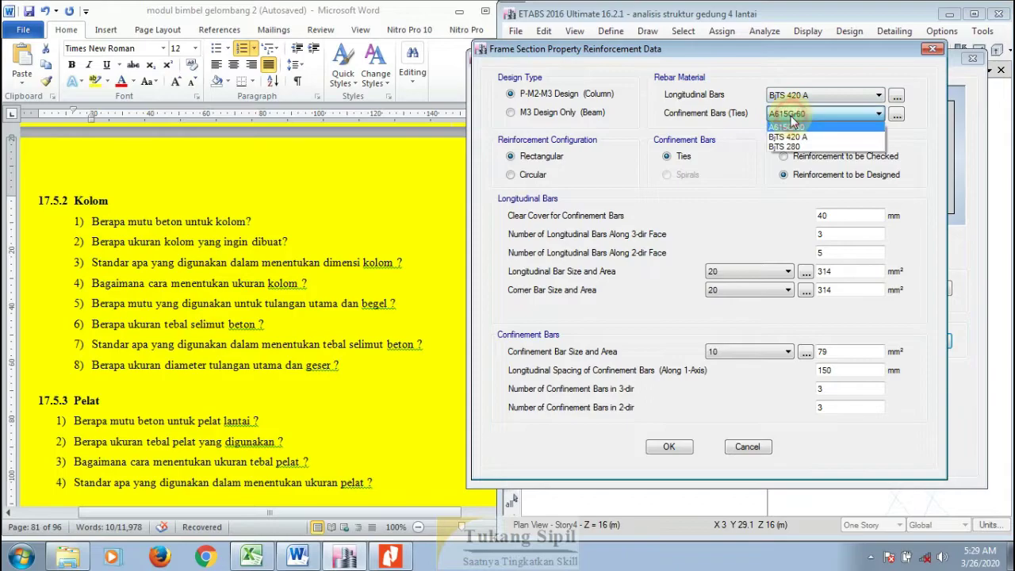
click(822, 147)
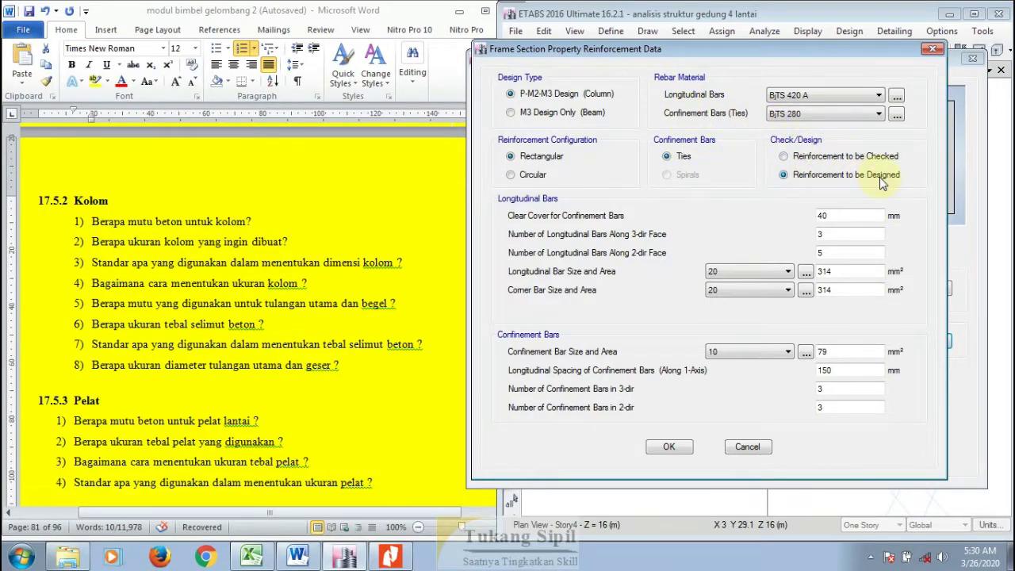
click(842, 157)
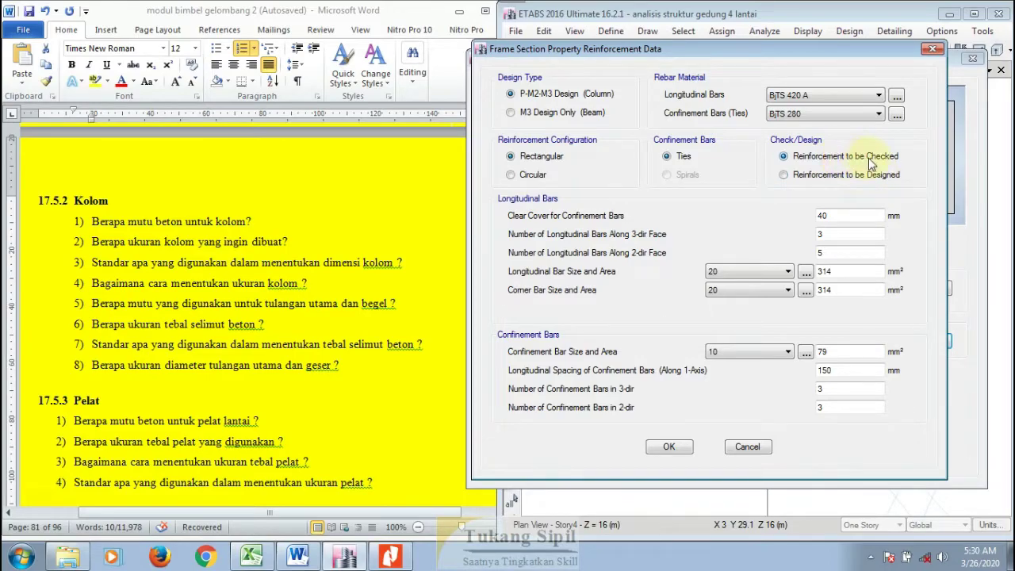
click(784, 175)
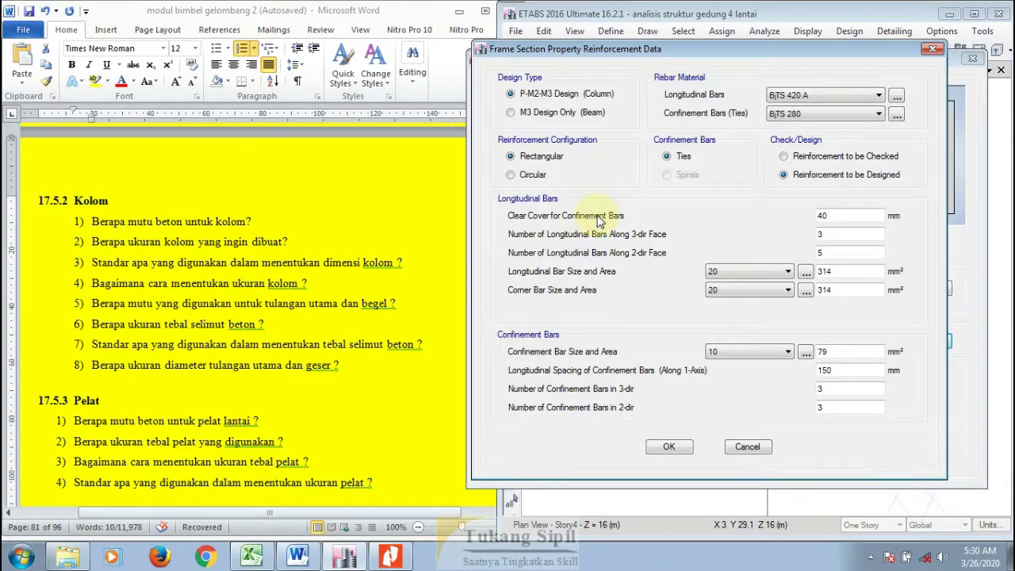
Step: Set the clear cover for confinement bars to 50 mm, consulting the concrete cover requirements in the sni-2847-2013 PDF
double_click(851, 218)
text(5)
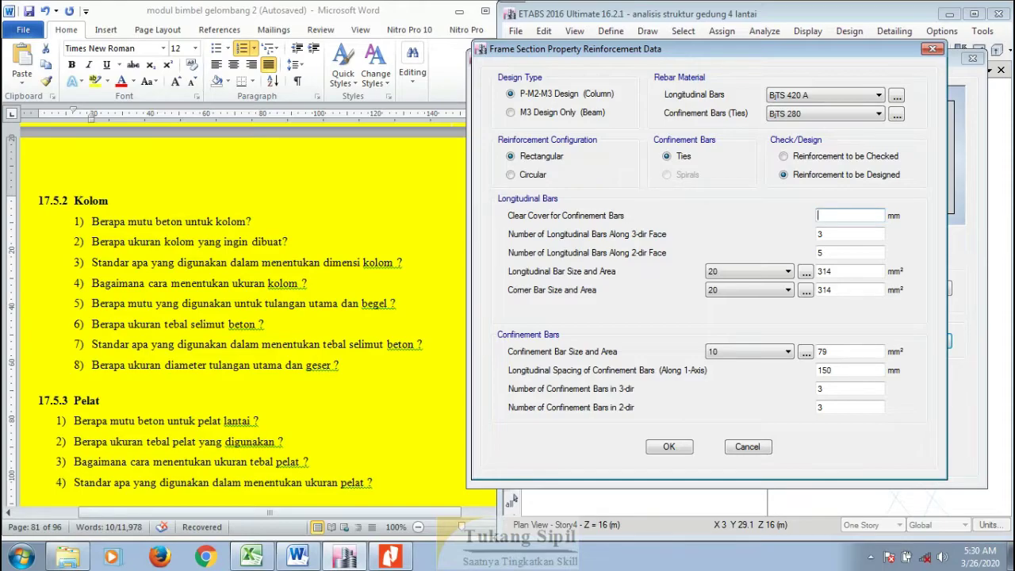
text(0)
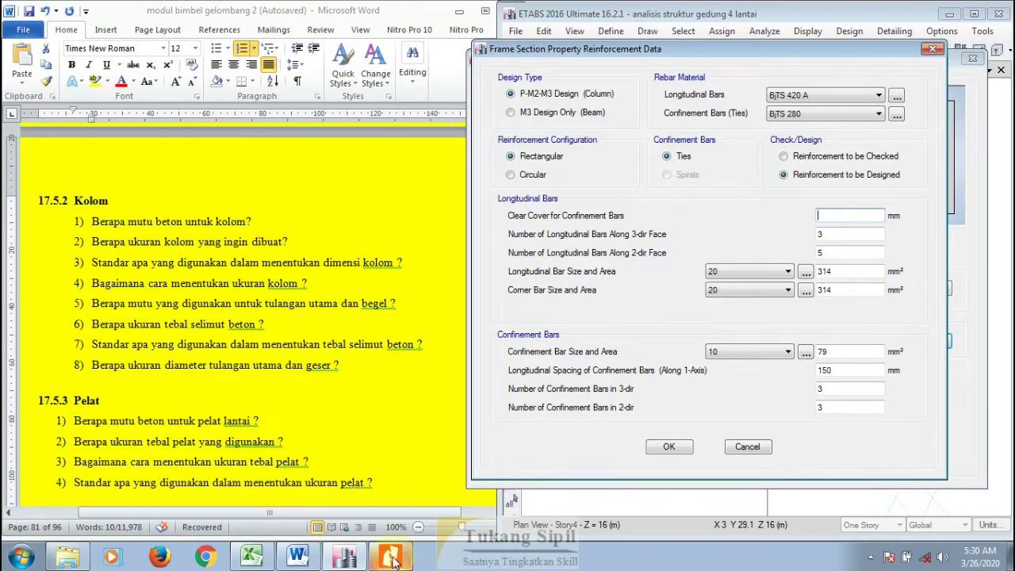
click(390, 556)
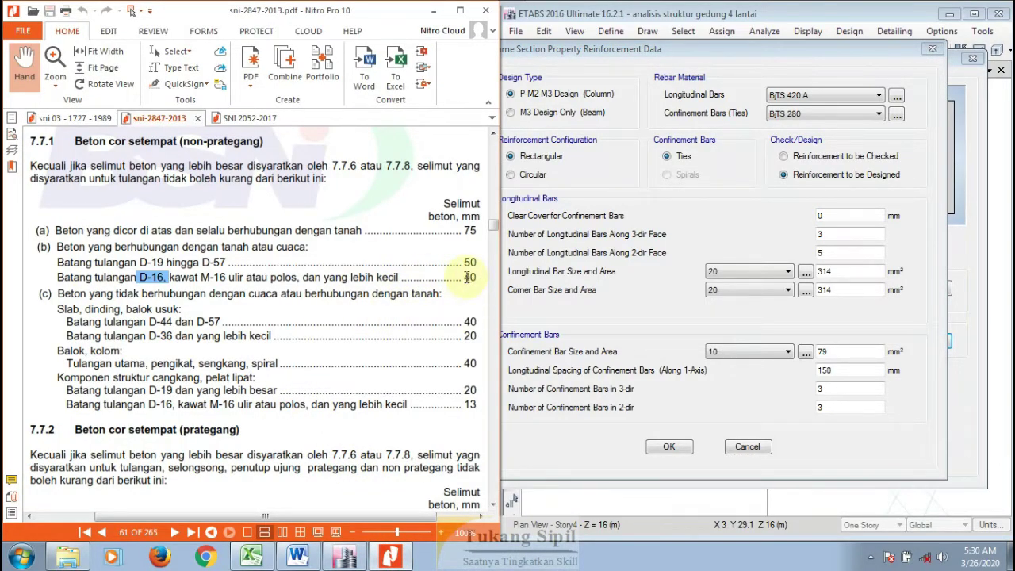
click(838, 216)
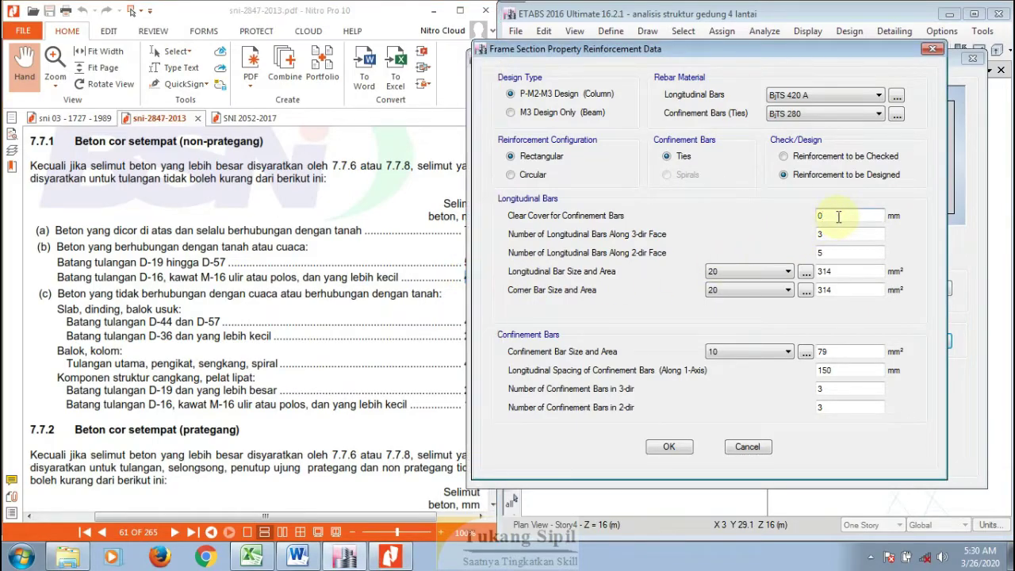
text(40)
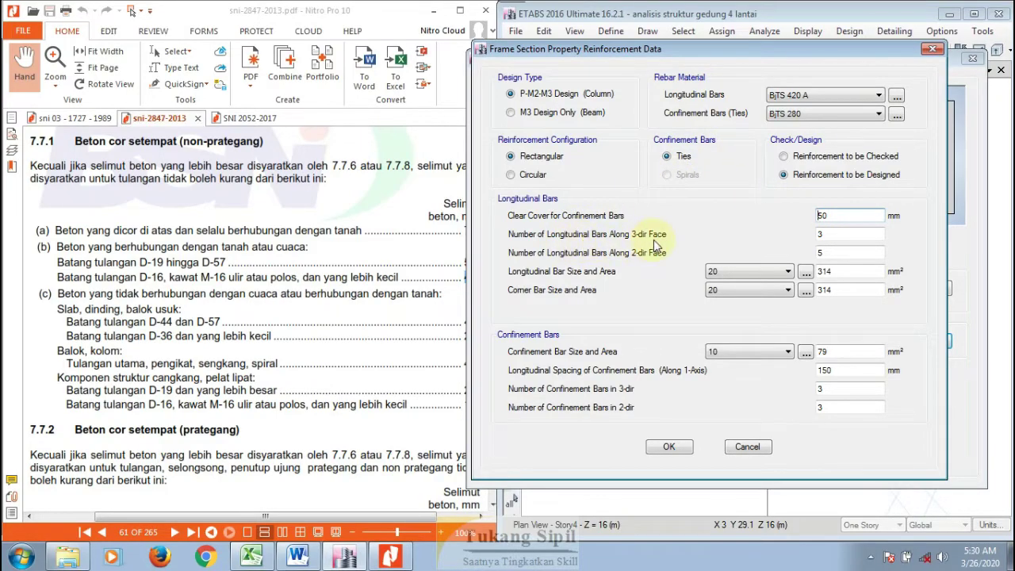
Step: Check the bar layout in the section preview and set the number of longitudinal bars along the 3-dir face to 5
drag(797, 50, 492, 68)
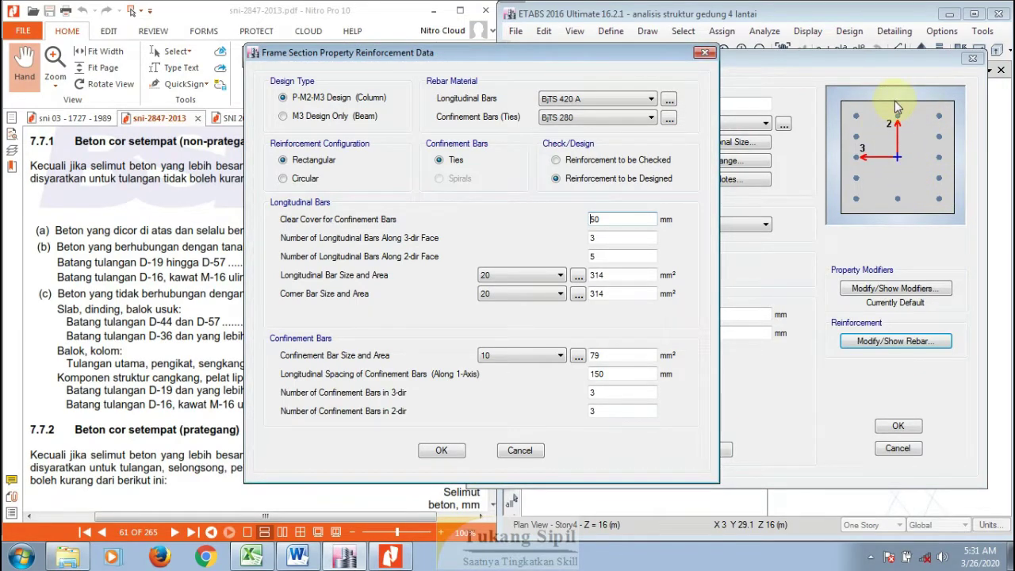
click(854, 184)
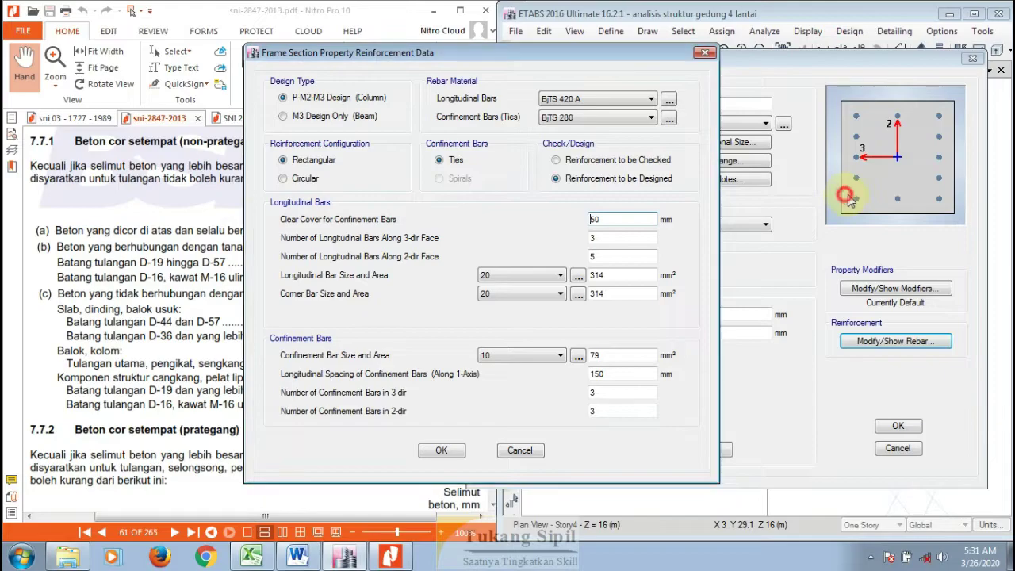
click(851, 157)
click(849, 140)
click(857, 111)
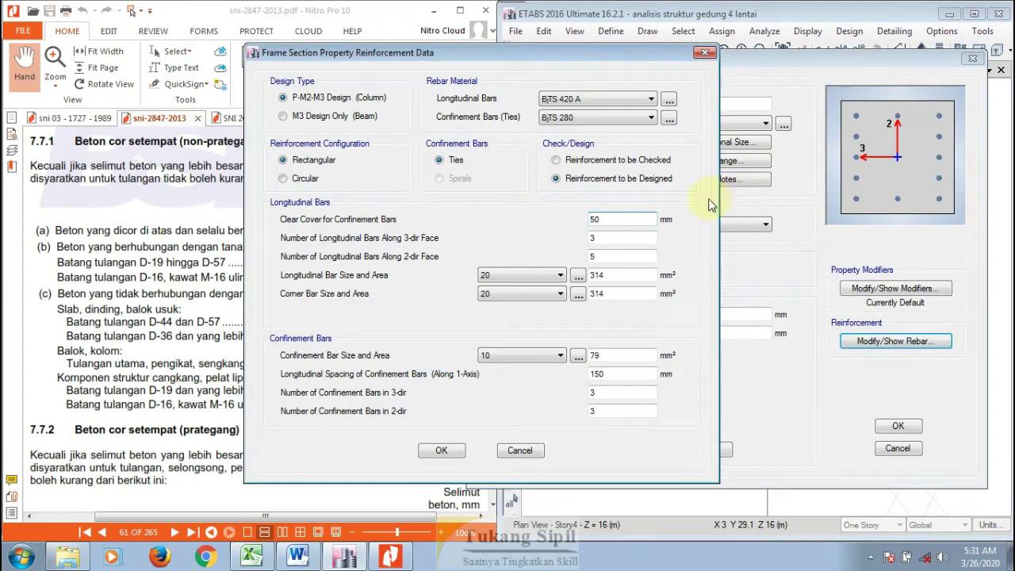
double_click(618, 237)
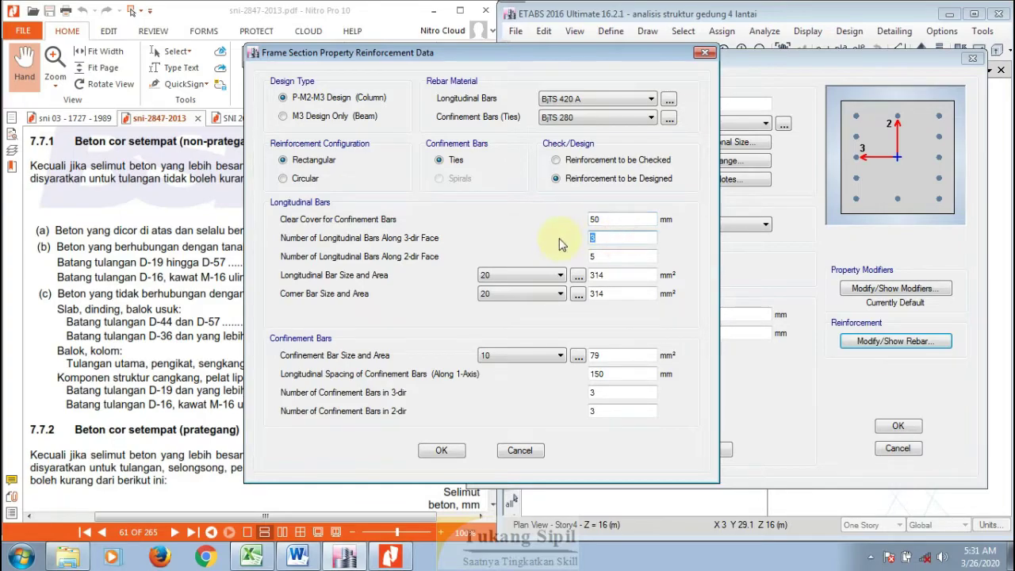
text(5)
Step: Set both the longitudinal bar size and the corner bar size of the column to 16
click(486, 275)
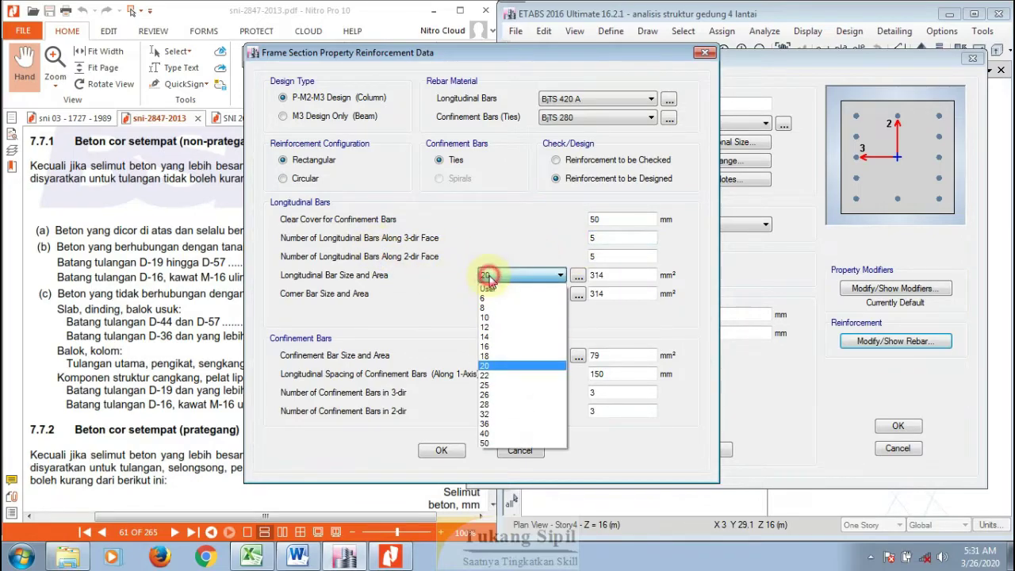
click(486, 347)
click(544, 294)
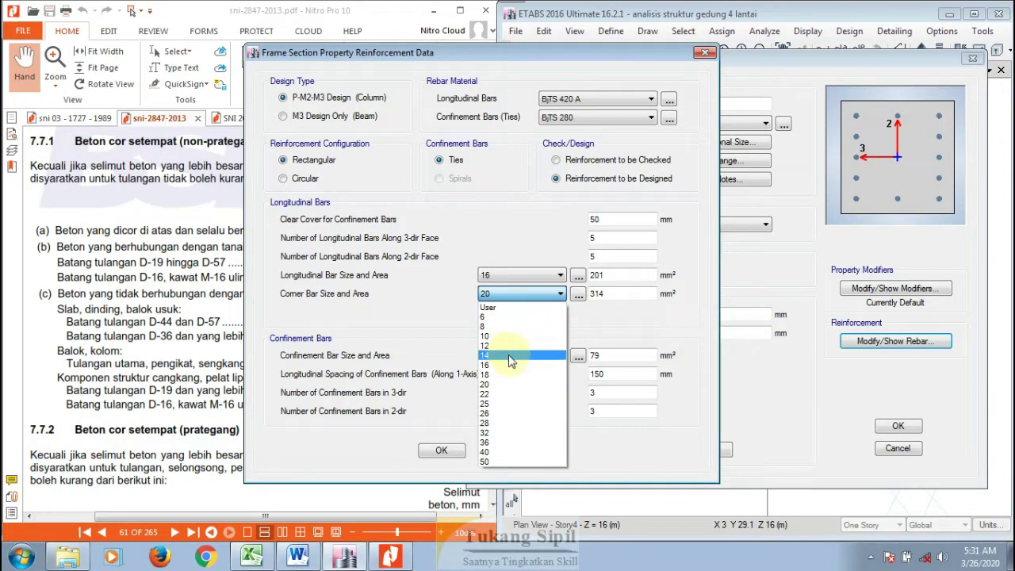
click(512, 362)
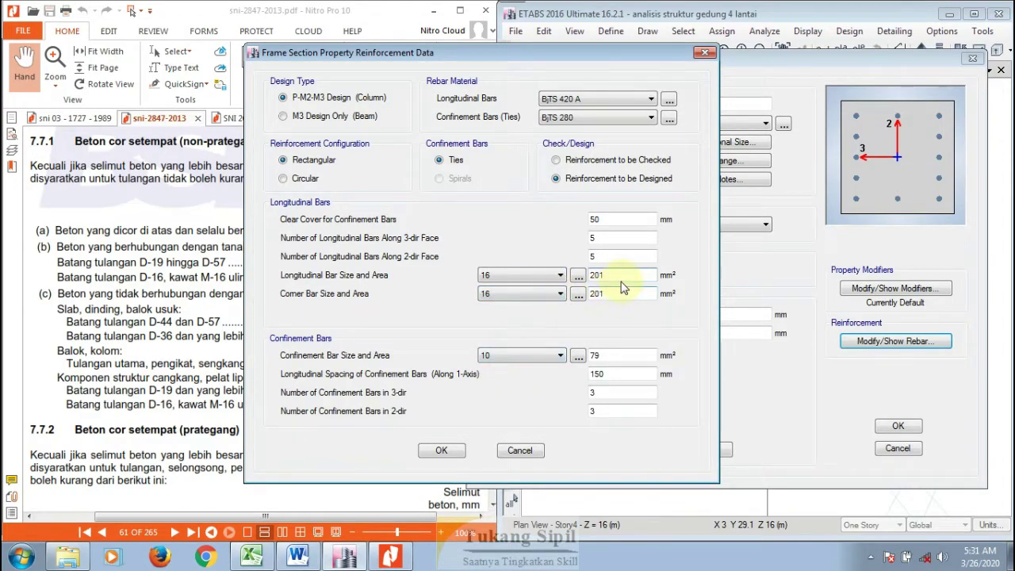
Step: Try size 10 for the longitudinal bars to compare the bar area, and return the size to 16
click(546, 278)
click(515, 319)
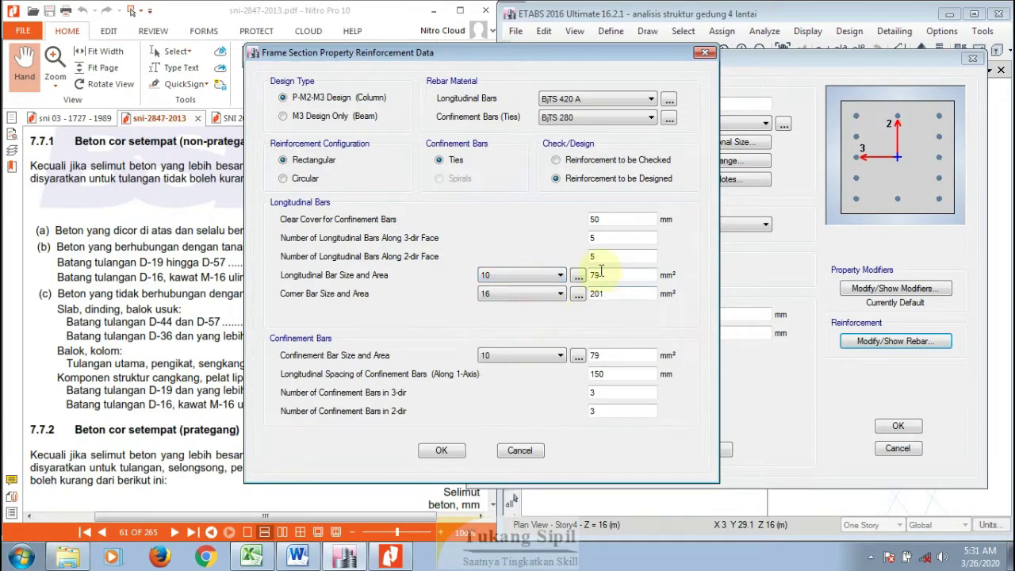
click(546, 276)
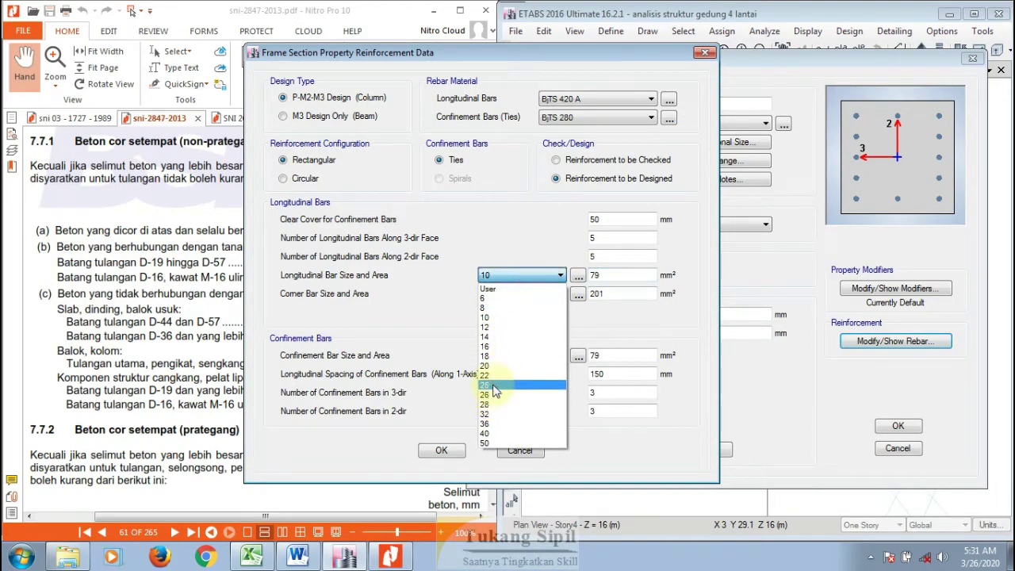
click(499, 348)
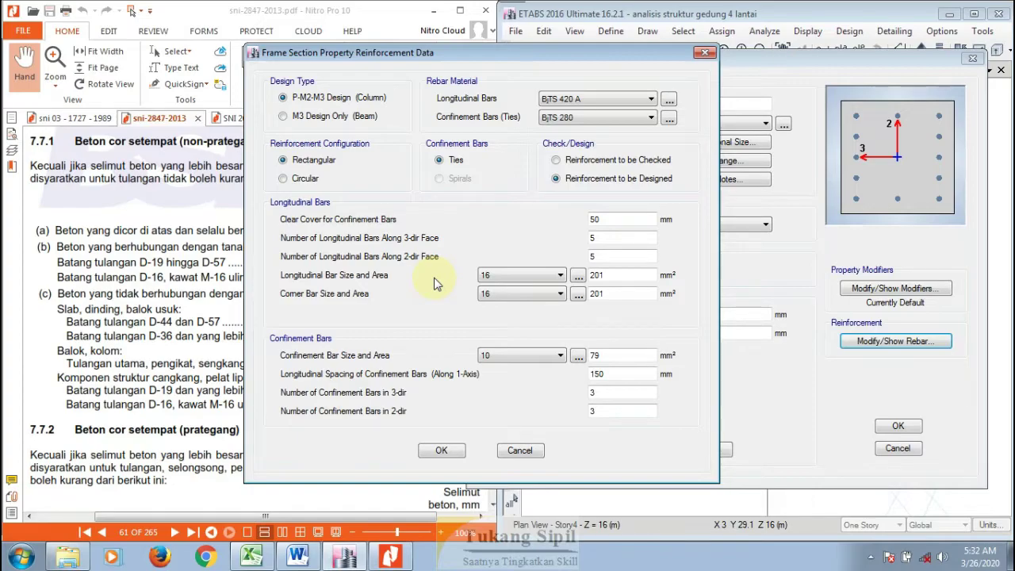
Step: Change the longitudinal bar size to 18
click(544, 277)
click(540, 284)
key(Down)
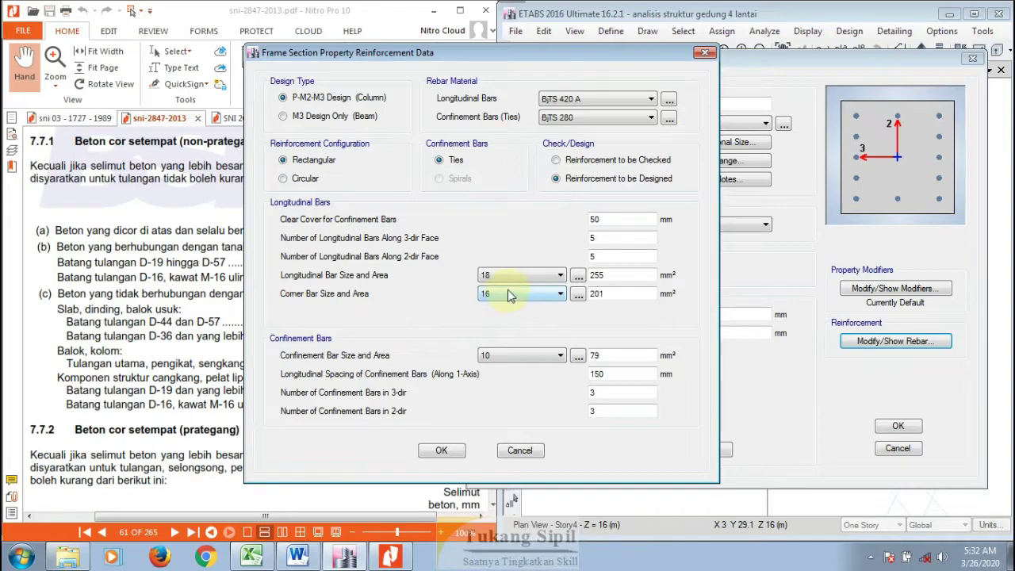
Step: Choose confinement bar size 10 and set the longitudinal spacing of the confinement bars to 100 mm
click(508, 359)
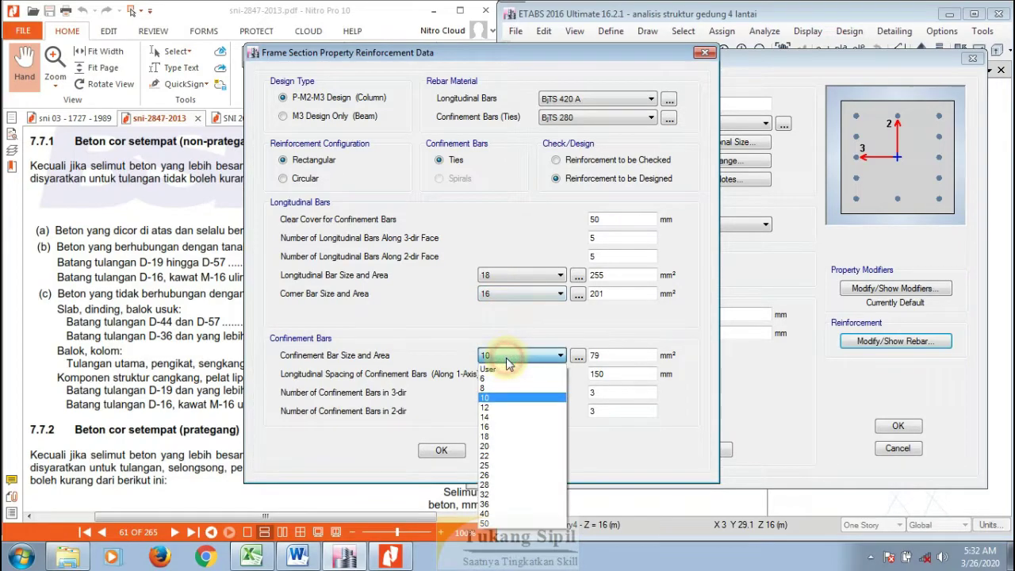
click(493, 399)
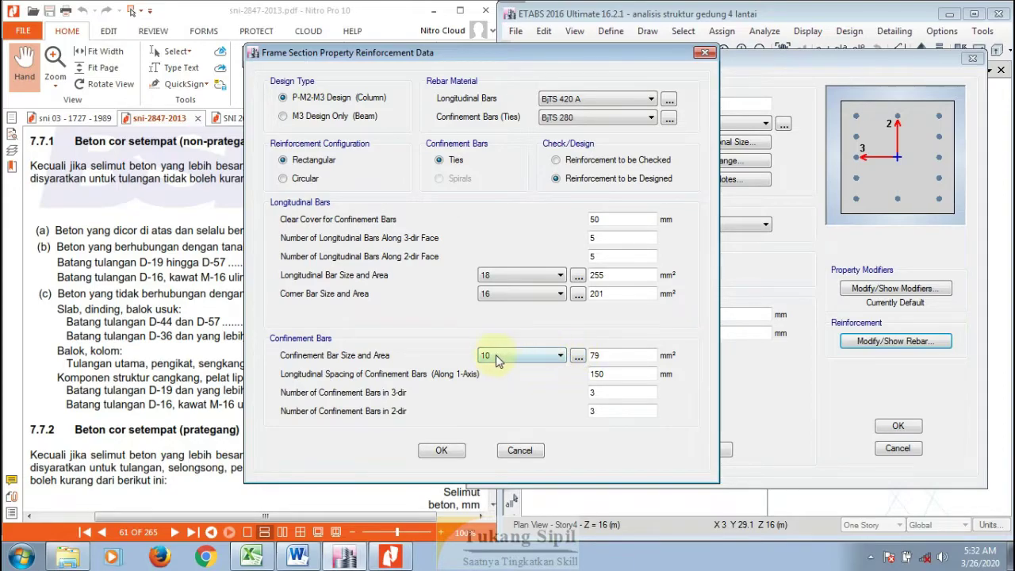
click(601, 356)
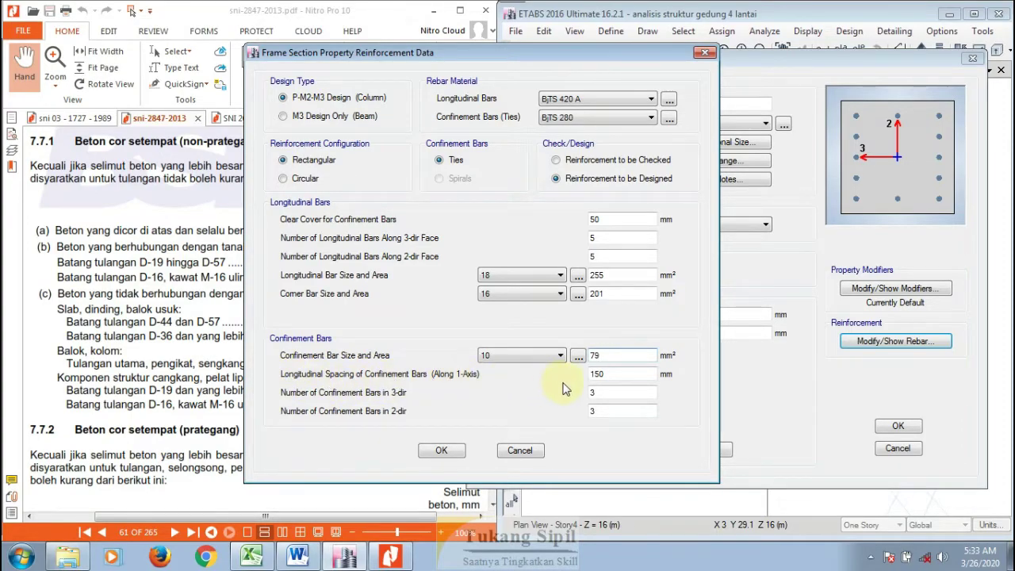
double_click(593, 373)
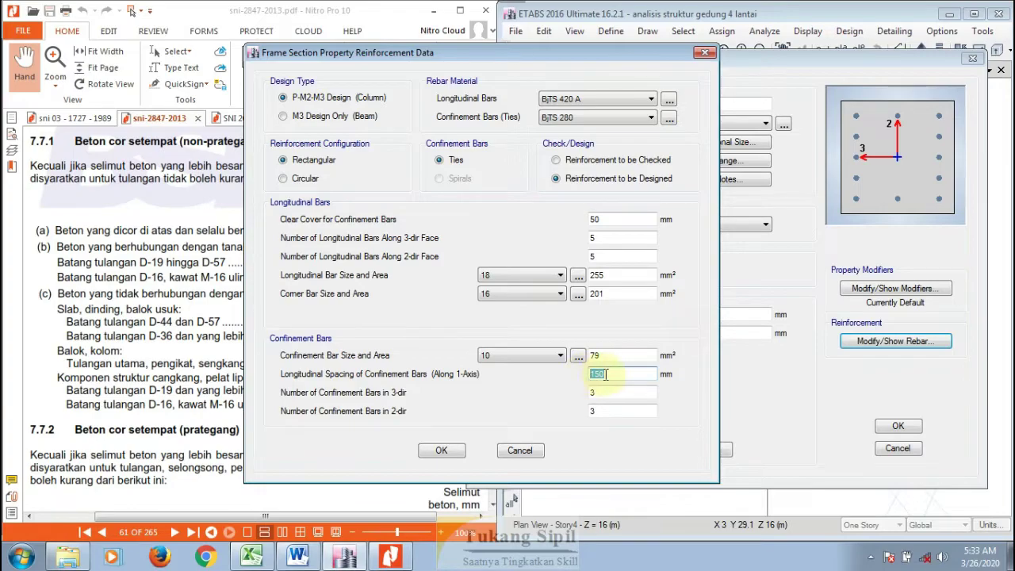
text(100)
Step: Set the number of confinement bars to 2 in both the 3-dir and 2-dir, and accept the reinforcement and section data
click(606, 392)
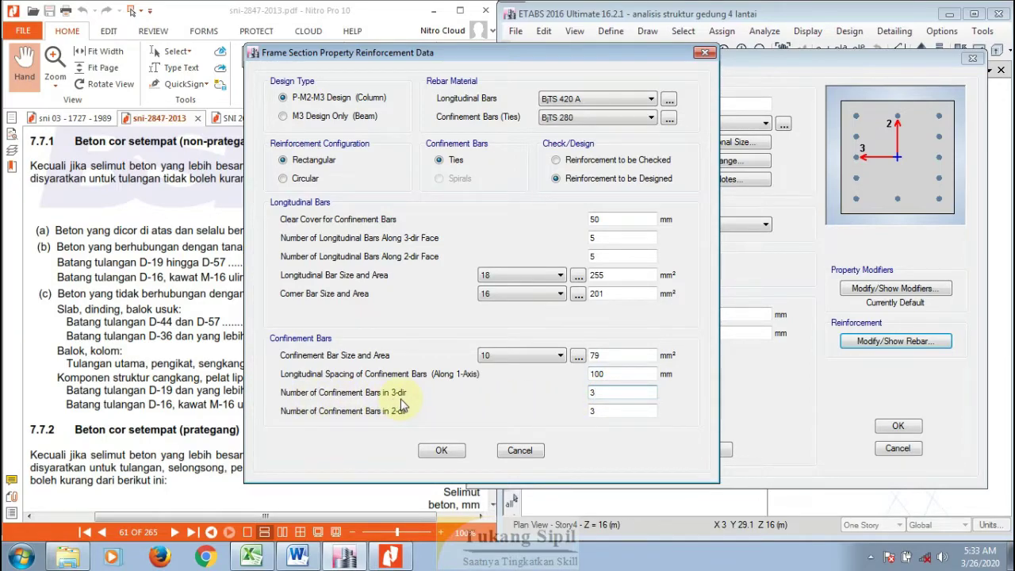
click(489, 410)
key(BackSpace)
text(2)
click(610, 413)
text(2)
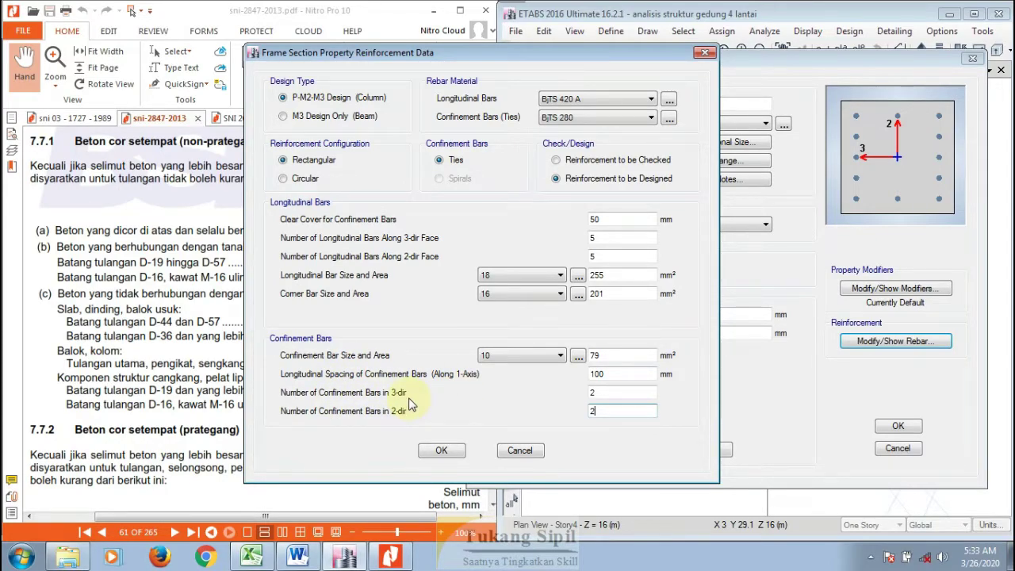
click(439, 451)
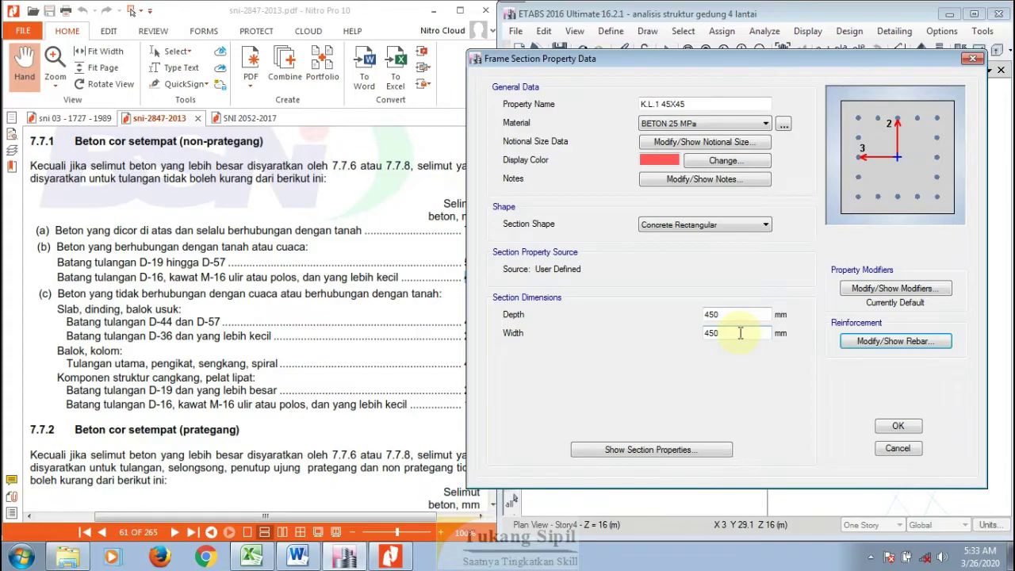
click(897, 428)
Step: Check the column list in the Excel workbook, and in ETABS copy K.L.1 45X45 as a section named K.L.2 45X45
click(252, 558)
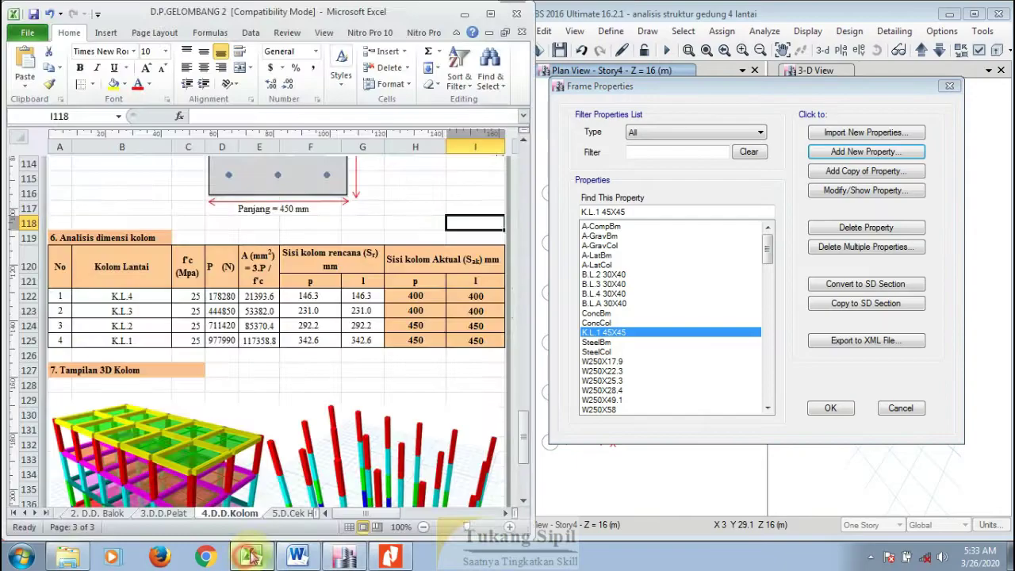
drag(116, 296, 113, 343)
click(611, 333)
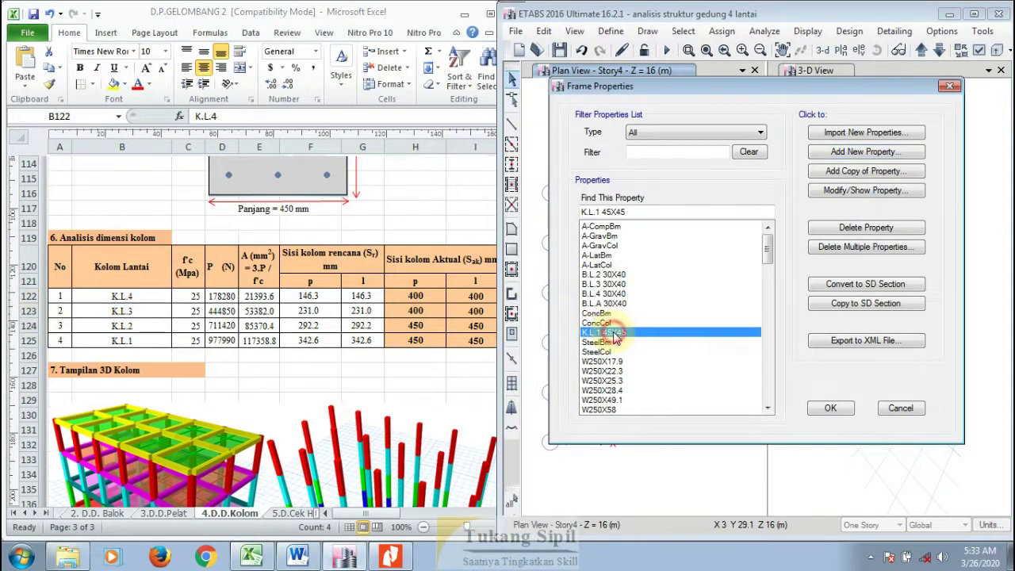
click(852, 170)
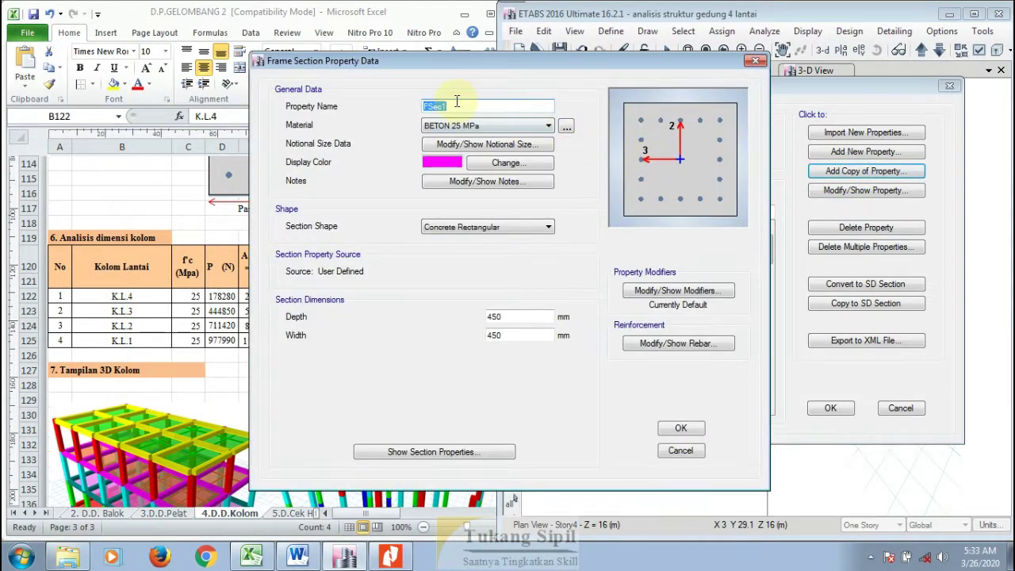
drag(455, 104, 398, 100)
drag(461, 65, 570, 60)
text(K.L.2)
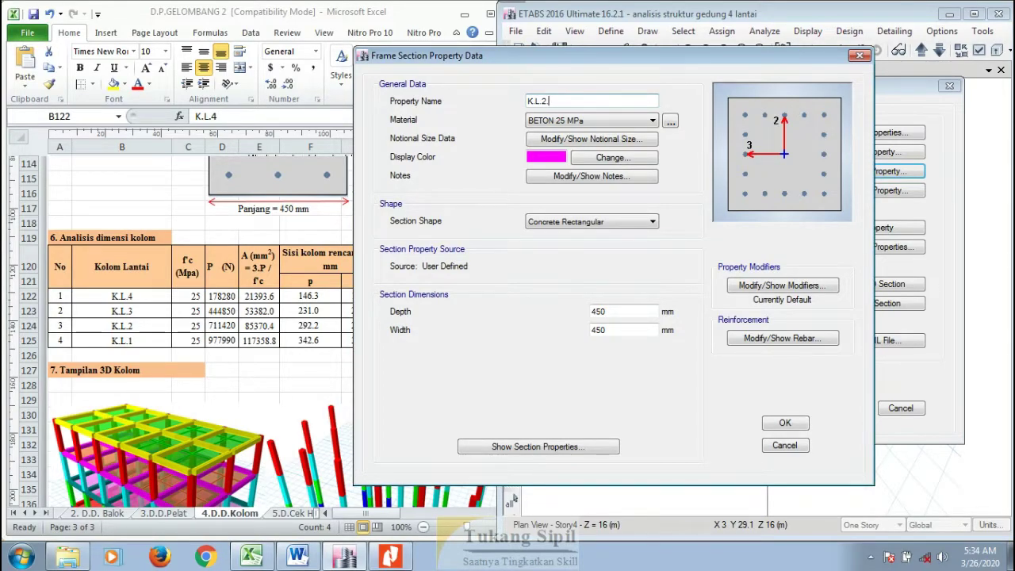
drag(694, 61, 655, 47)
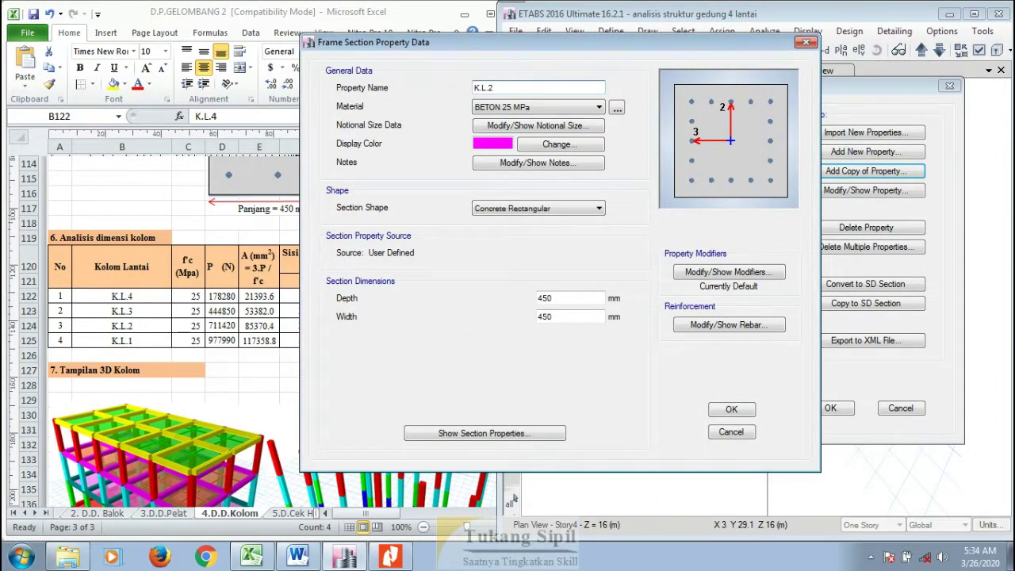
text(45X45)
click(730, 409)
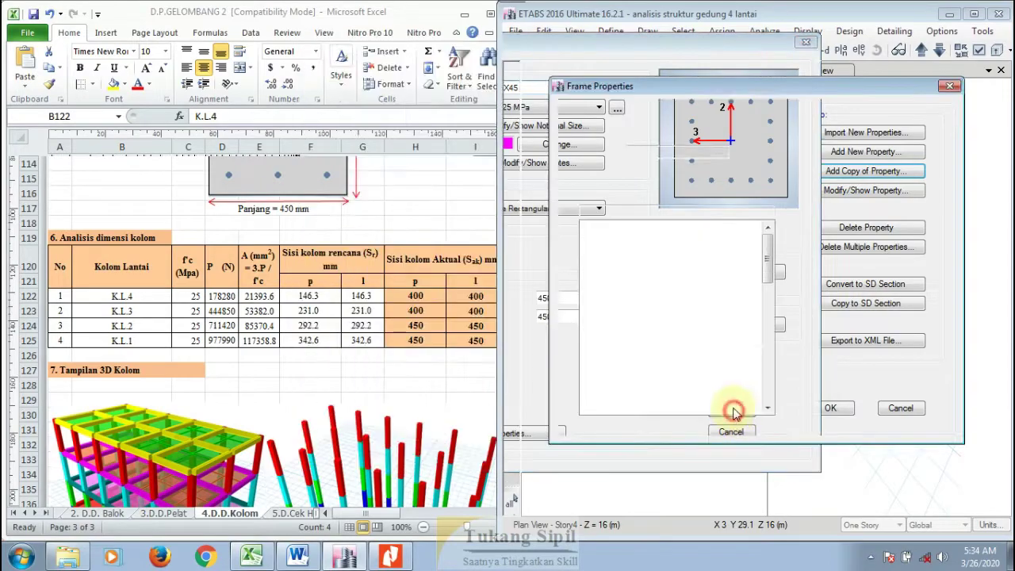
Step: Copy K.L.2 45X45 as a section named K.L.3 40X40 with depth and width of 400 mm
click(841, 171)
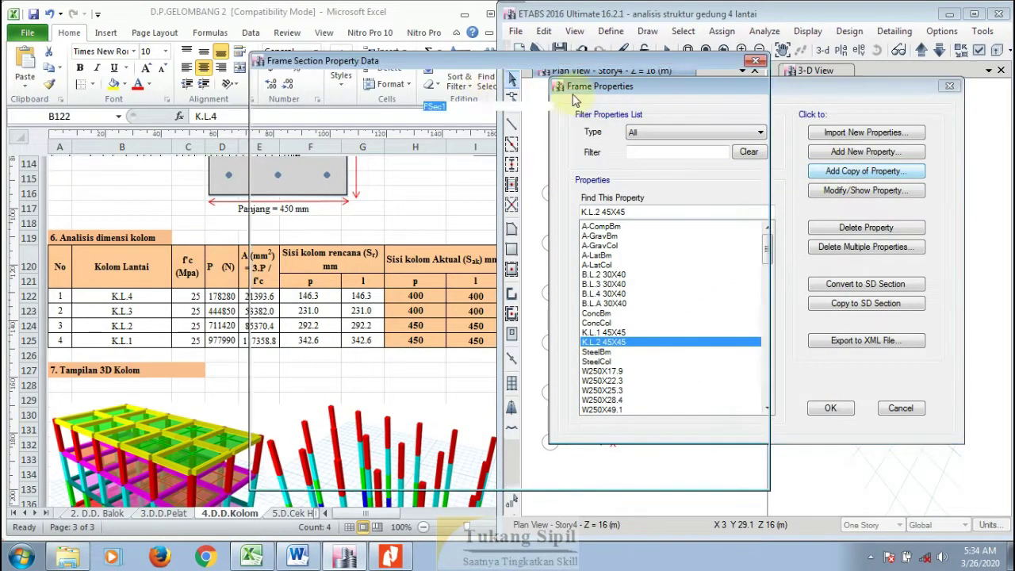
text(K.L.)
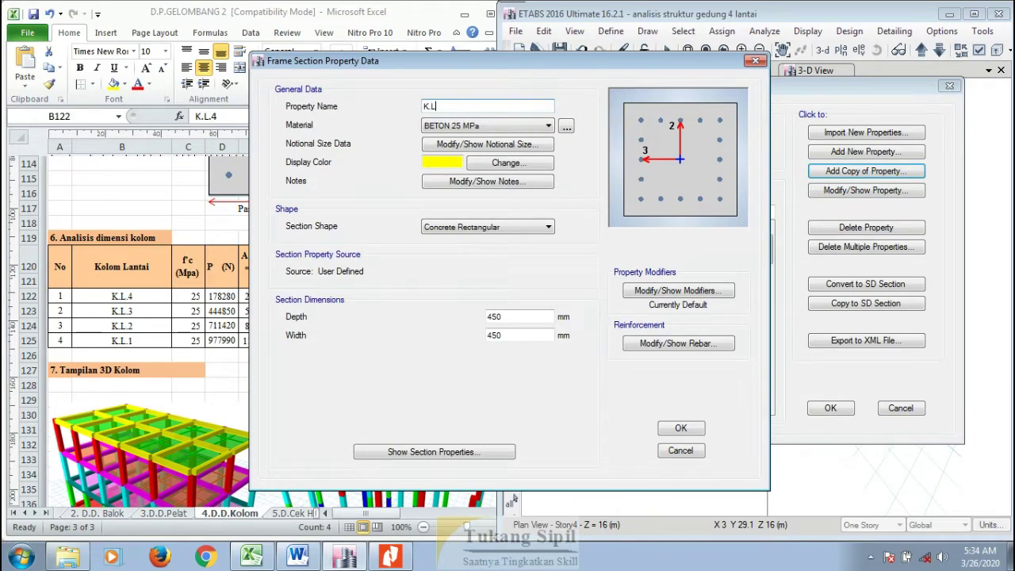
text(3 40X40)
click(495, 316)
double_click(495, 315)
text(400)
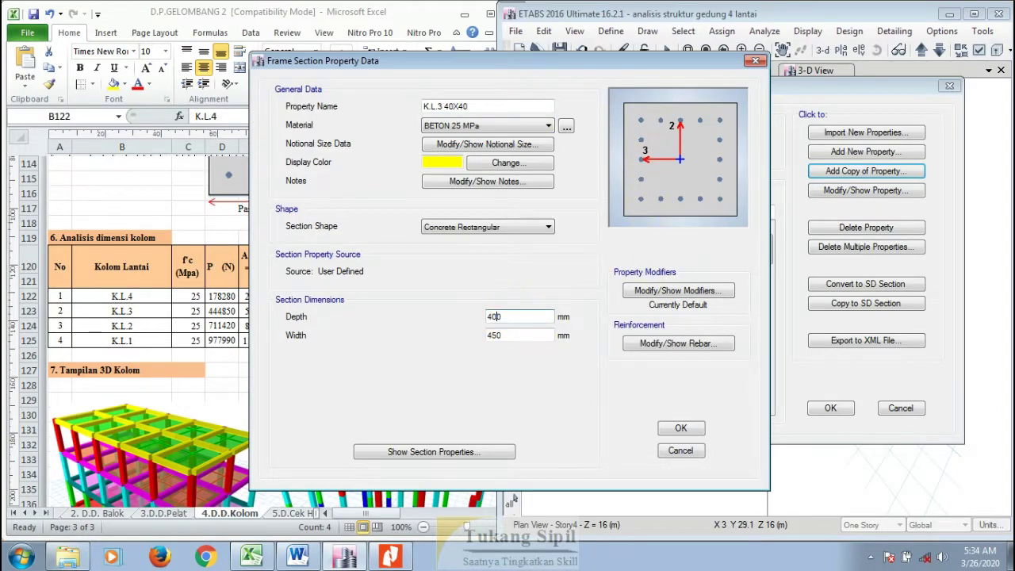
click(495, 337)
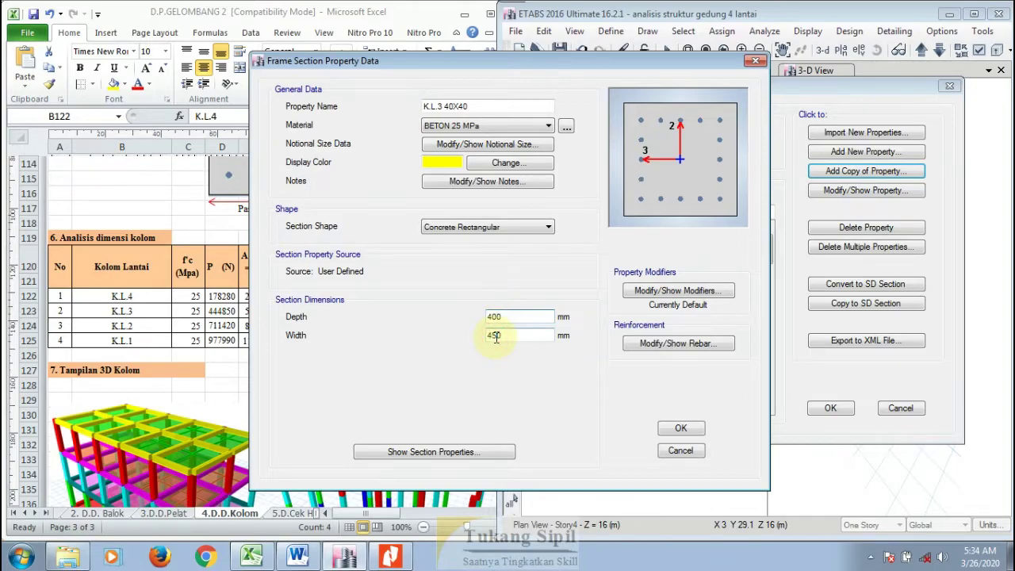
key(BackSpace)
text(0)
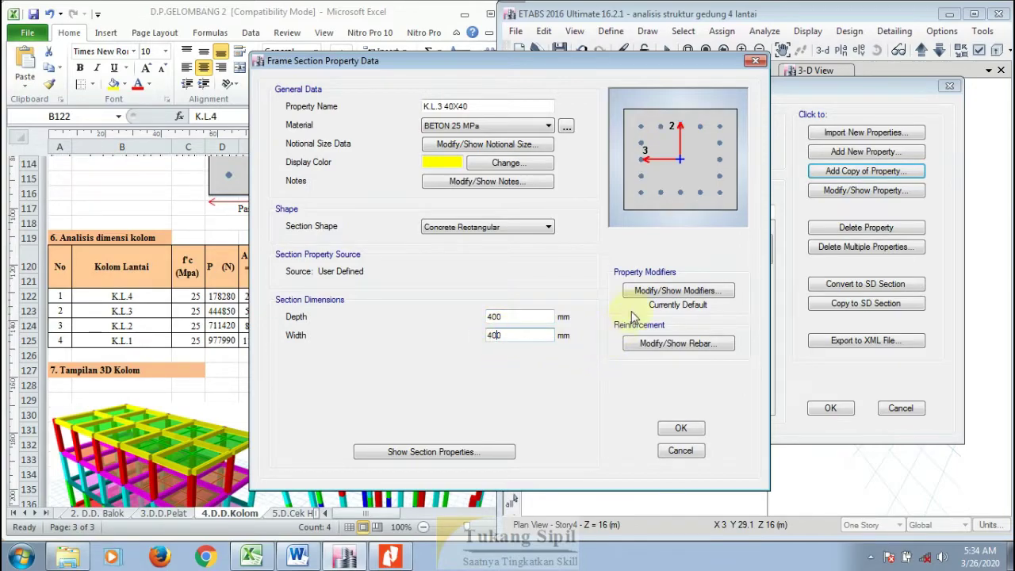
click(535, 317)
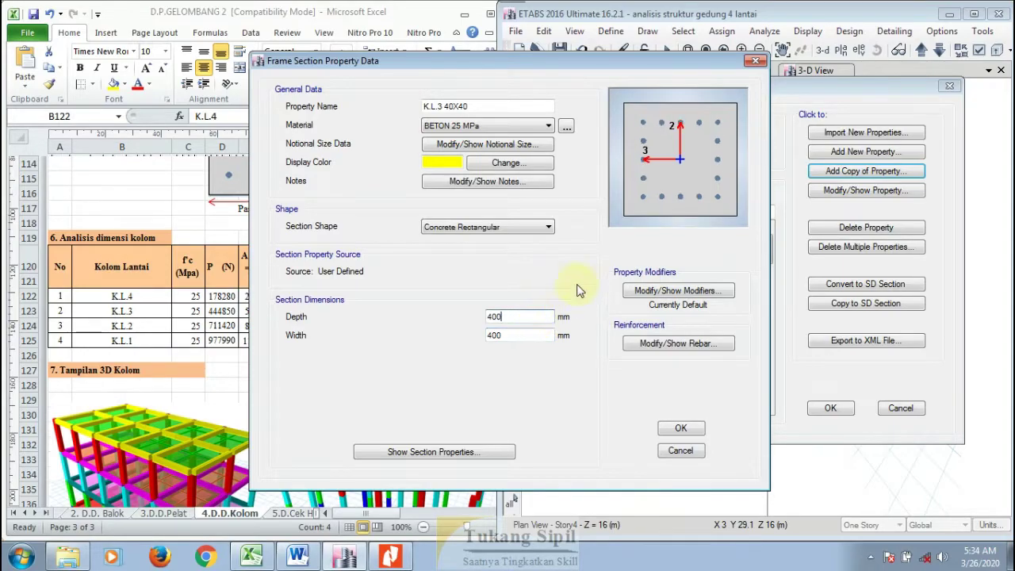
click(681, 428)
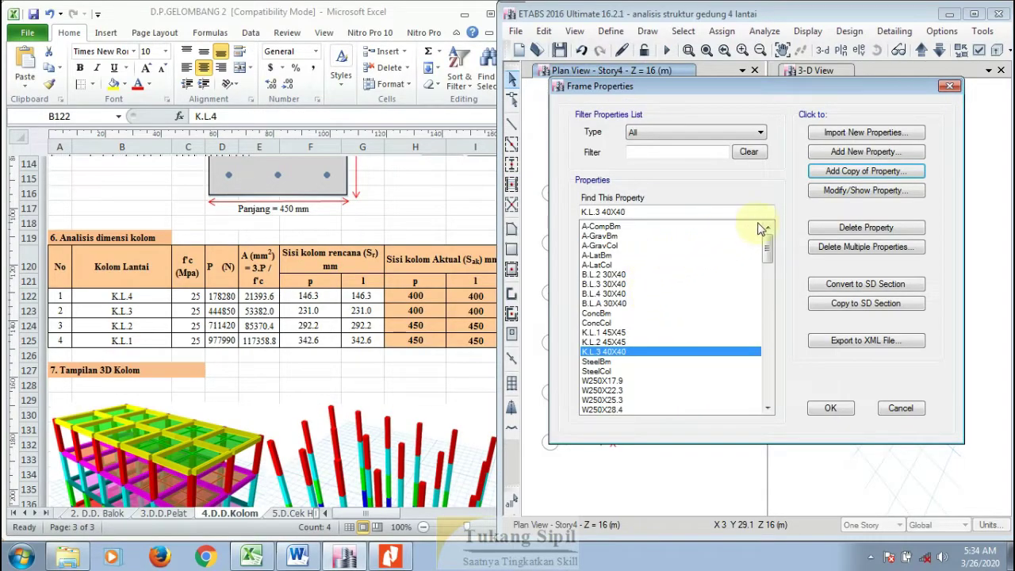
Step: Copy K.L.3 40X40 as a section named K.L.A 40X40, reviewing its reinforcement data before accepting
click(841, 171)
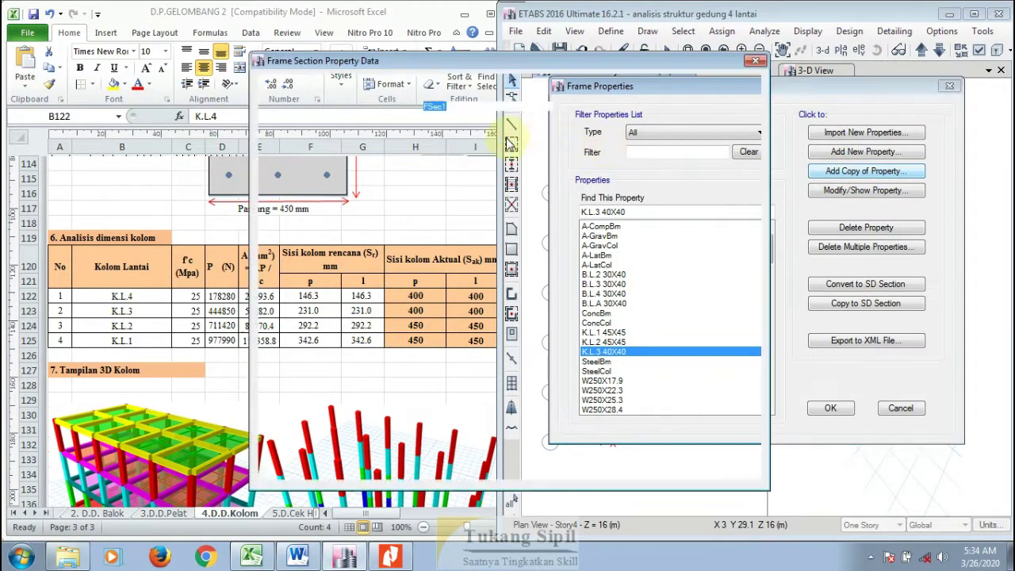
text(B)
key(BackSpace)
text(K.L.)
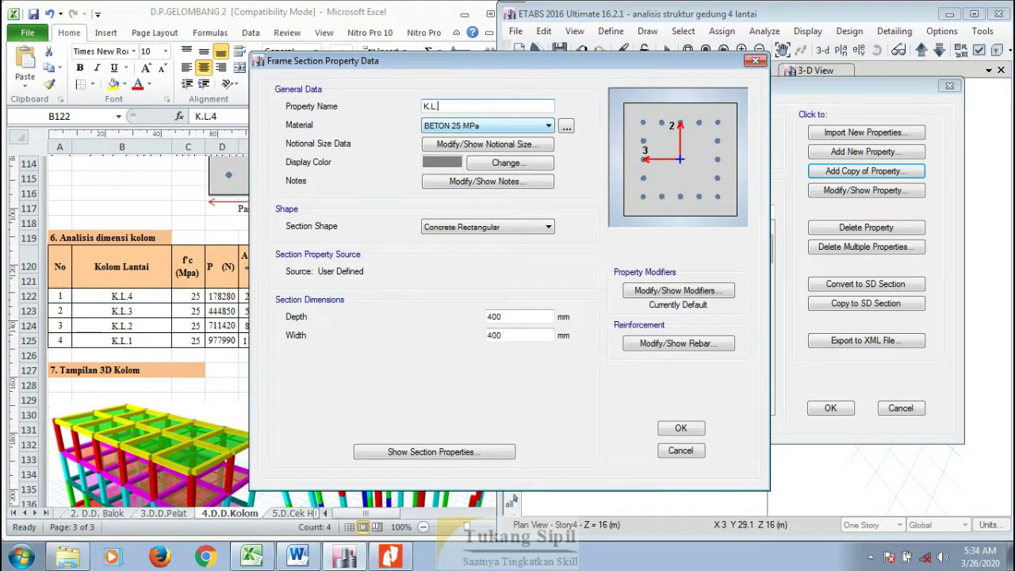
text(4 40X40)
click(687, 344)
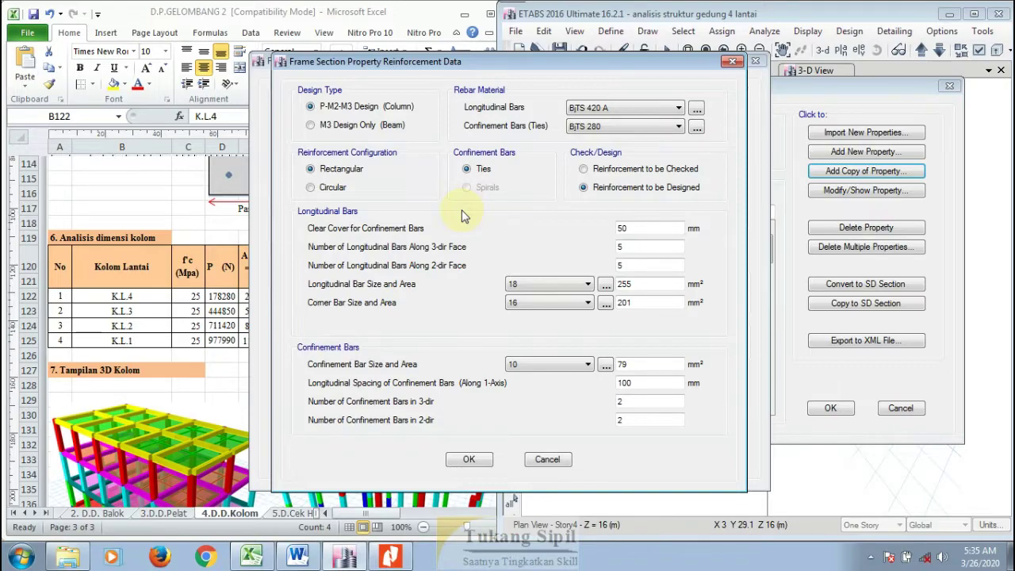
click(472, 461)
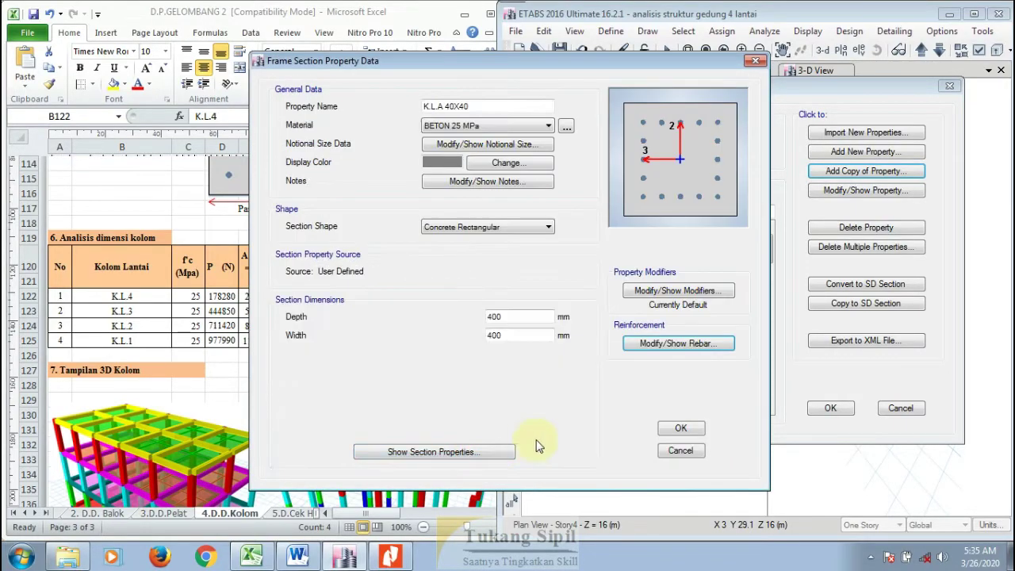
click(672, 428)
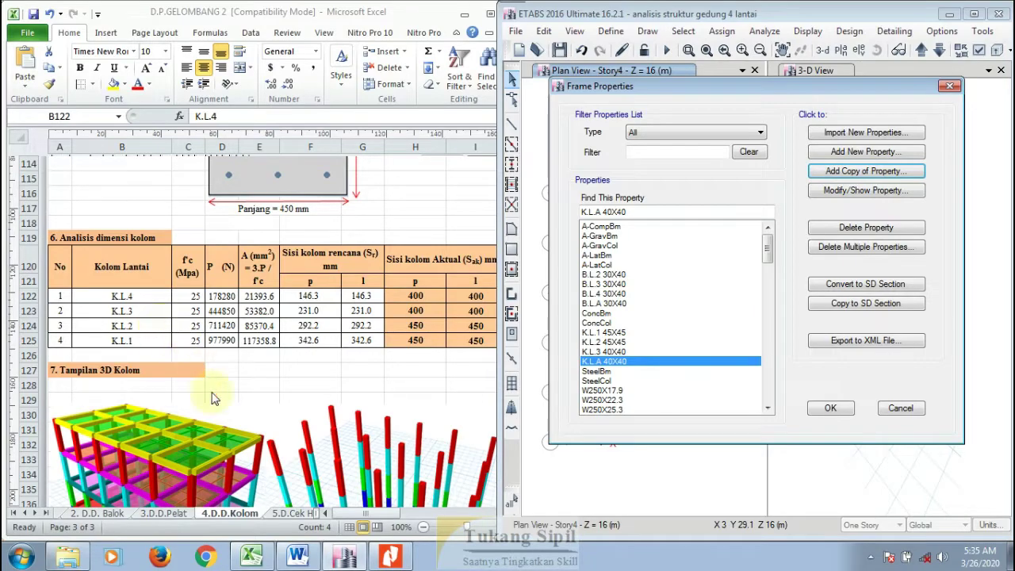
Step: Switch to the Word module and review Kolom questions 6 to 8 on concrete cover, its standard, and main and shear bar diameters
click(293, 558)
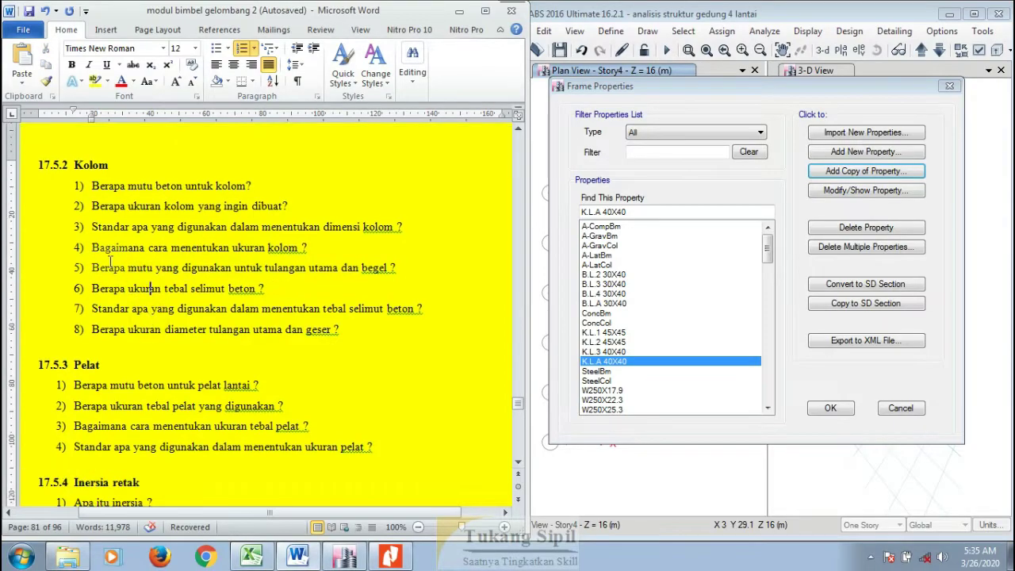
drag(92, 289, 269, 290)
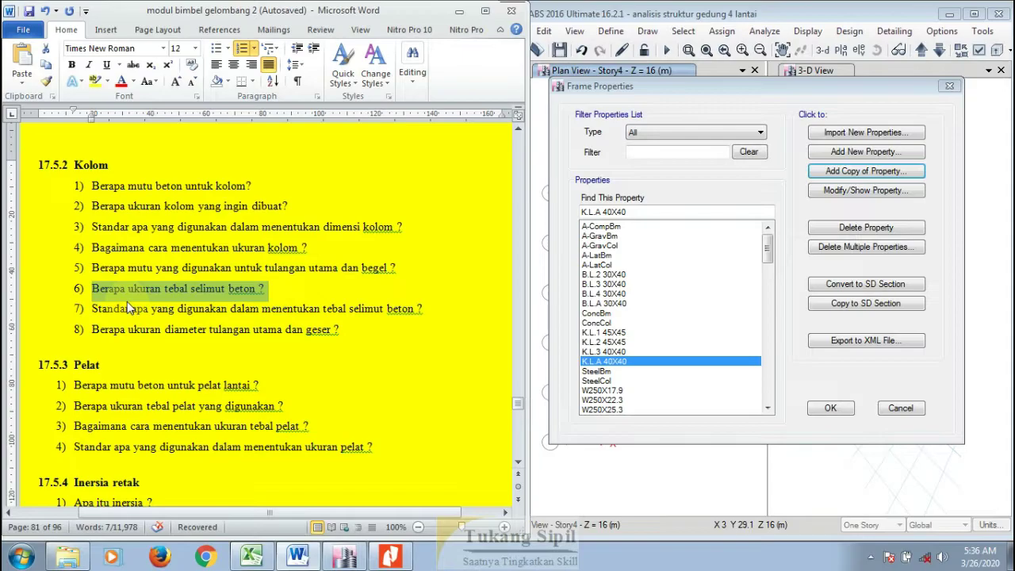
click(177, 309)
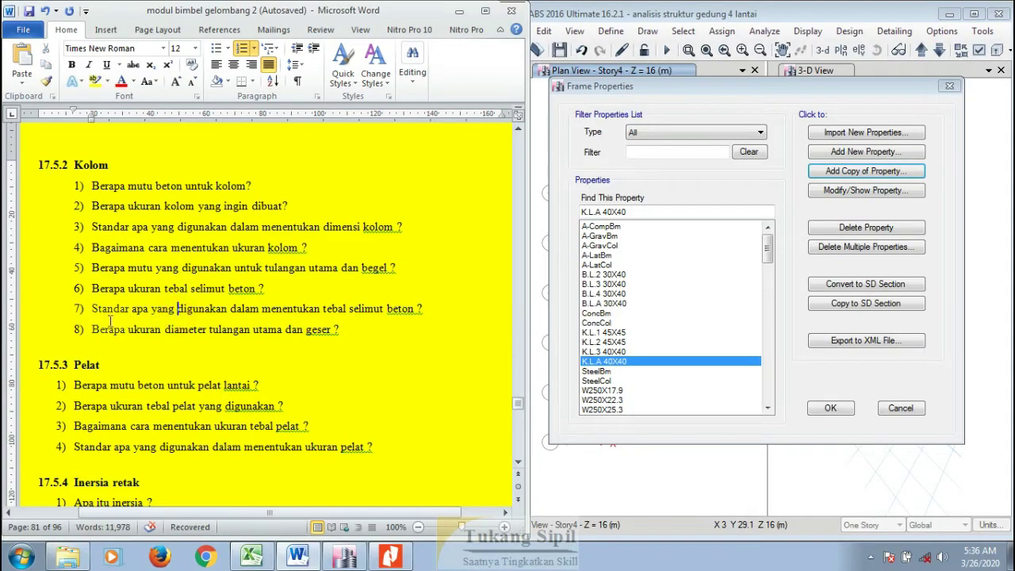
drag(90, 309, 424, 310)
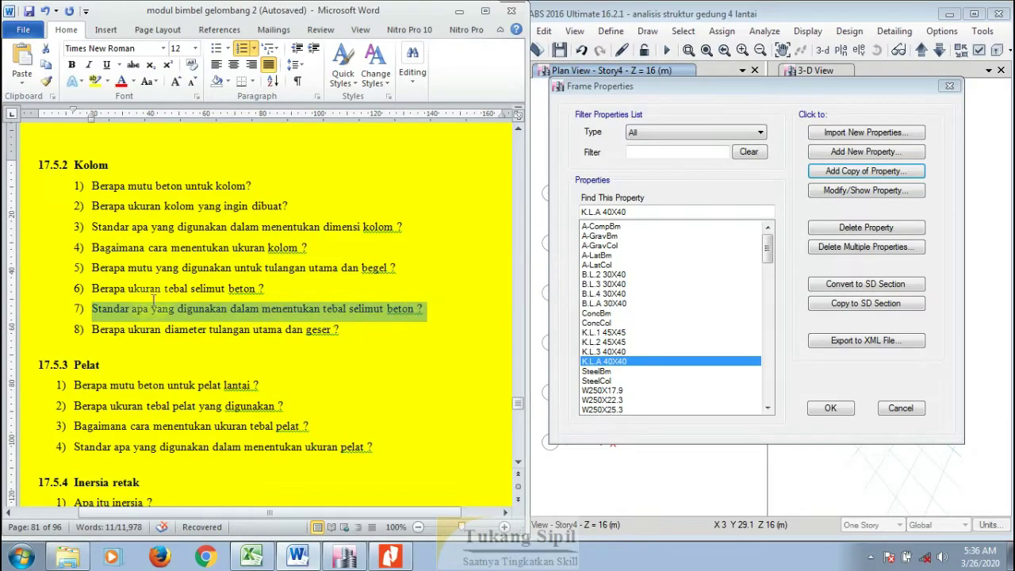
drag(92, 330, 350, 341)
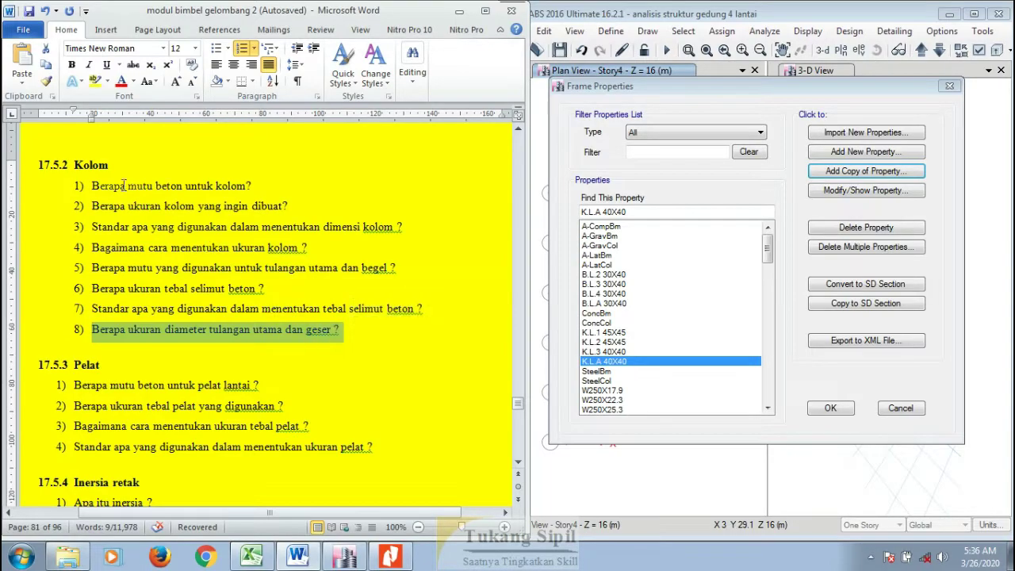
Step: Highlight the Kolom heading of section 17.5.2 and the Pelat heading of section 17.5.3 in the module
click(73, 163)
drag(84, 164, 117, 165)
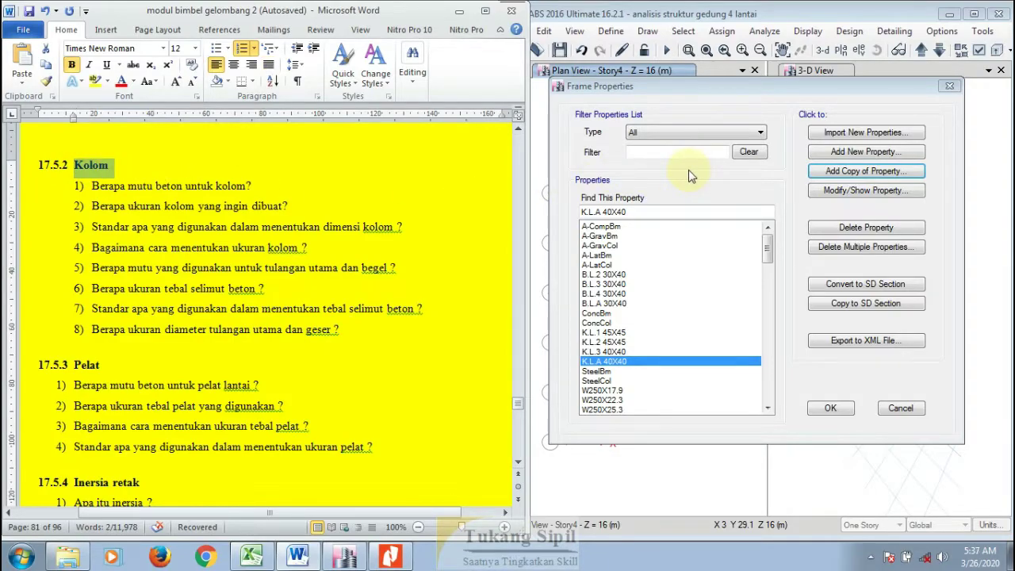
click(73, 364)
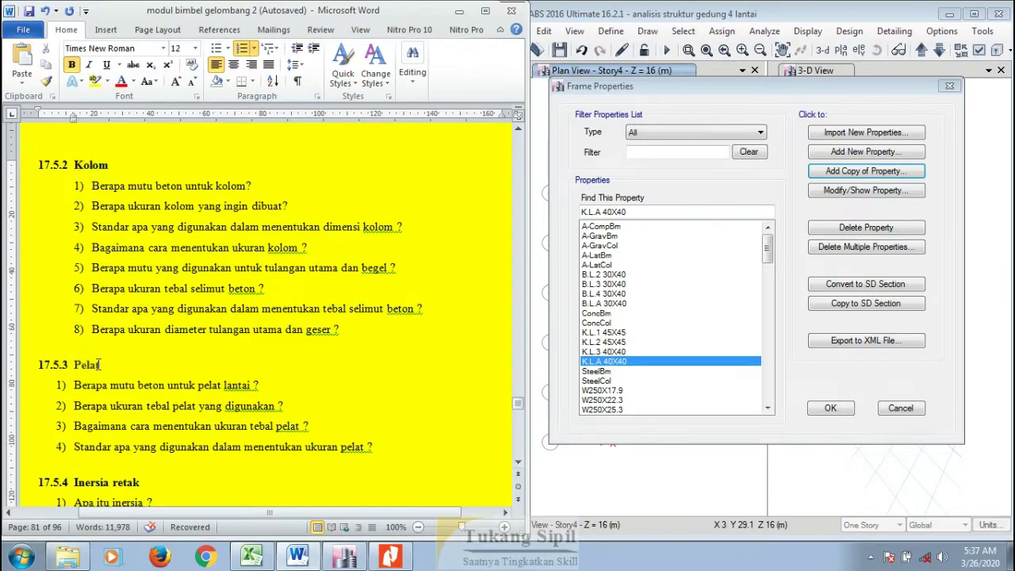
double_click(99, 364)
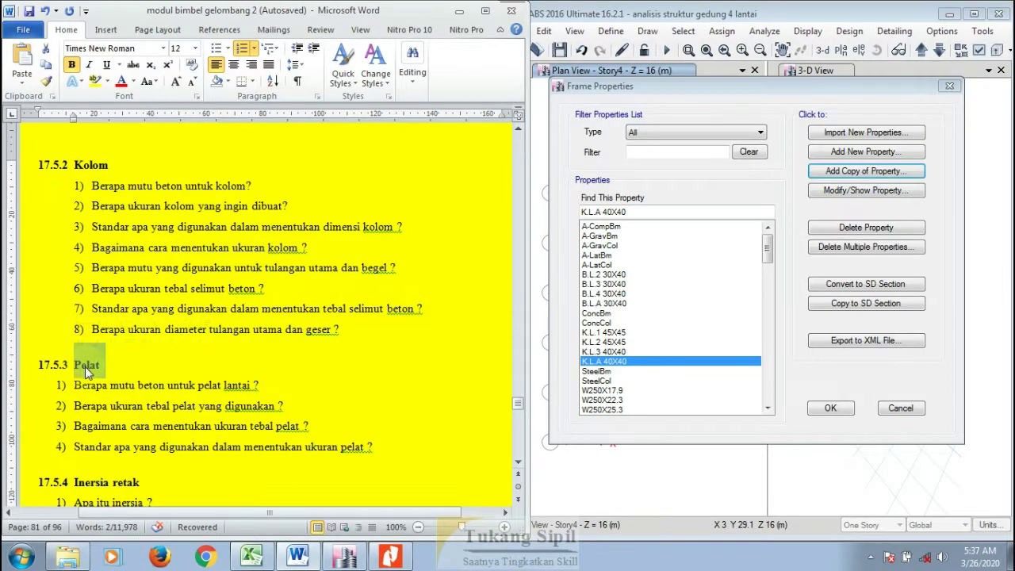